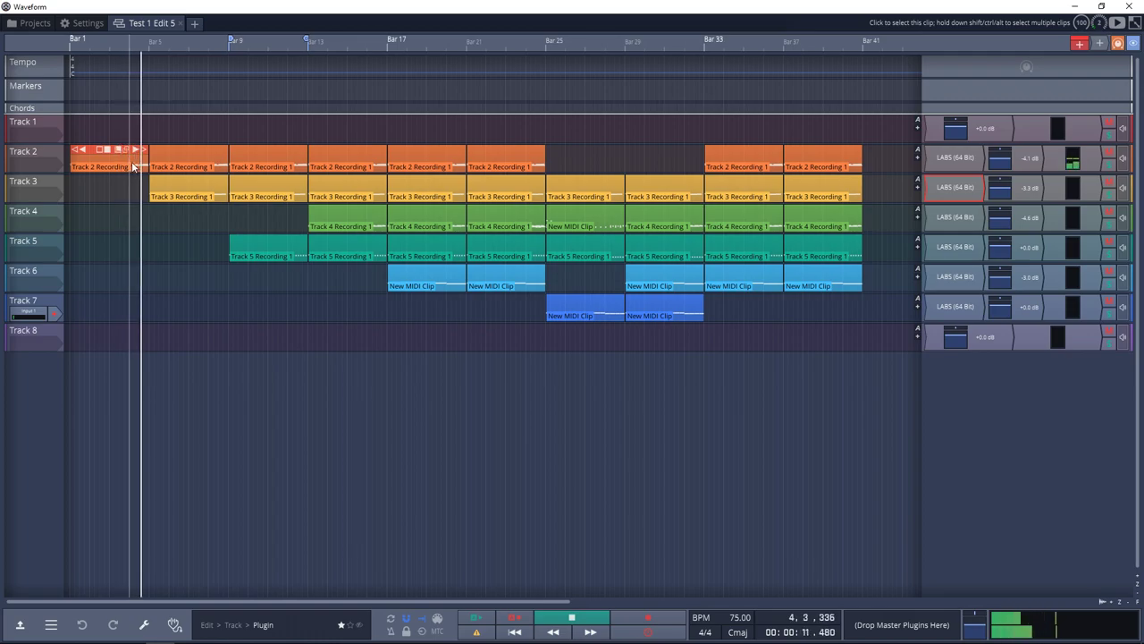
- Open the LABS instrument on Track 4 and select the LABS plugin on Track 6
{"action": "key", "text": "space"}
{"action": "double_click", "coordinate": [956, 217]}
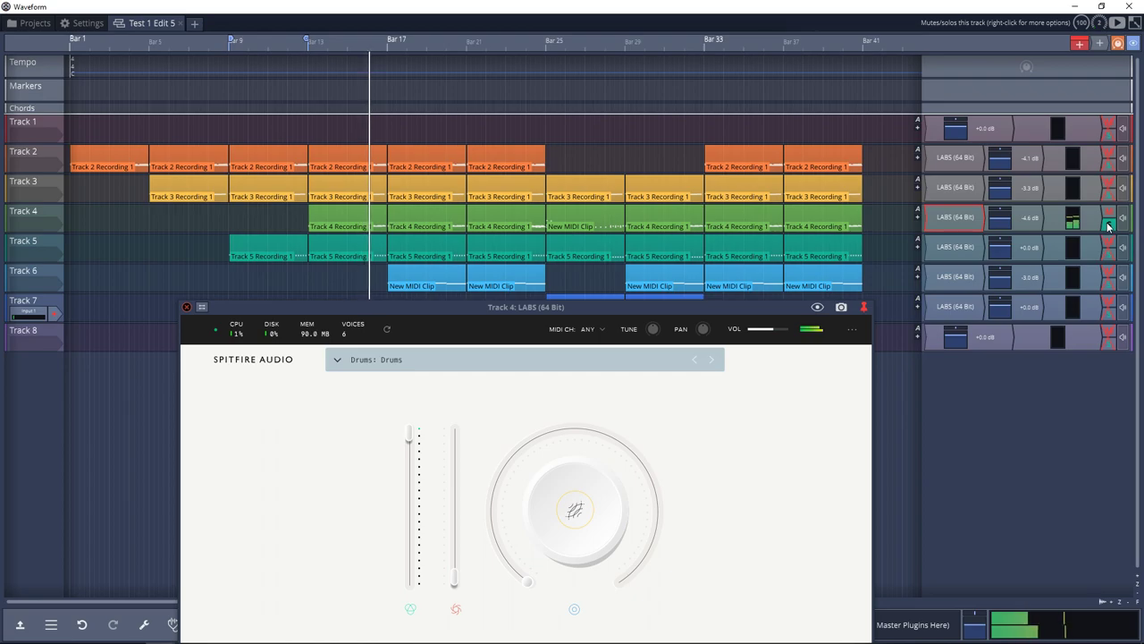
{"action": "left_click", "coordinate": [956, 276]}
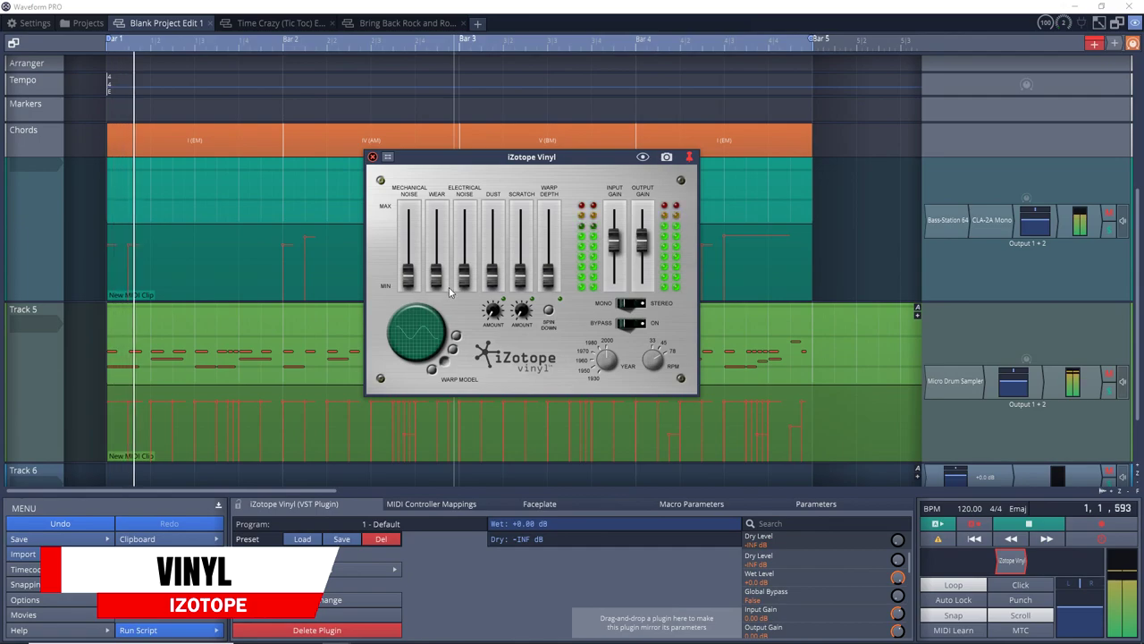
- Raise iZotope Vinyl's Wear, Warp Depth and Dust levels and set the dust amount to 50%
{"action": "left_click_drag", "start_coordinate": [436, 276], "coordinate": [443, 261]}
{"action": "left_click_drag", "start_coordinate": [548, 277], "coordinate": [556, 234]}
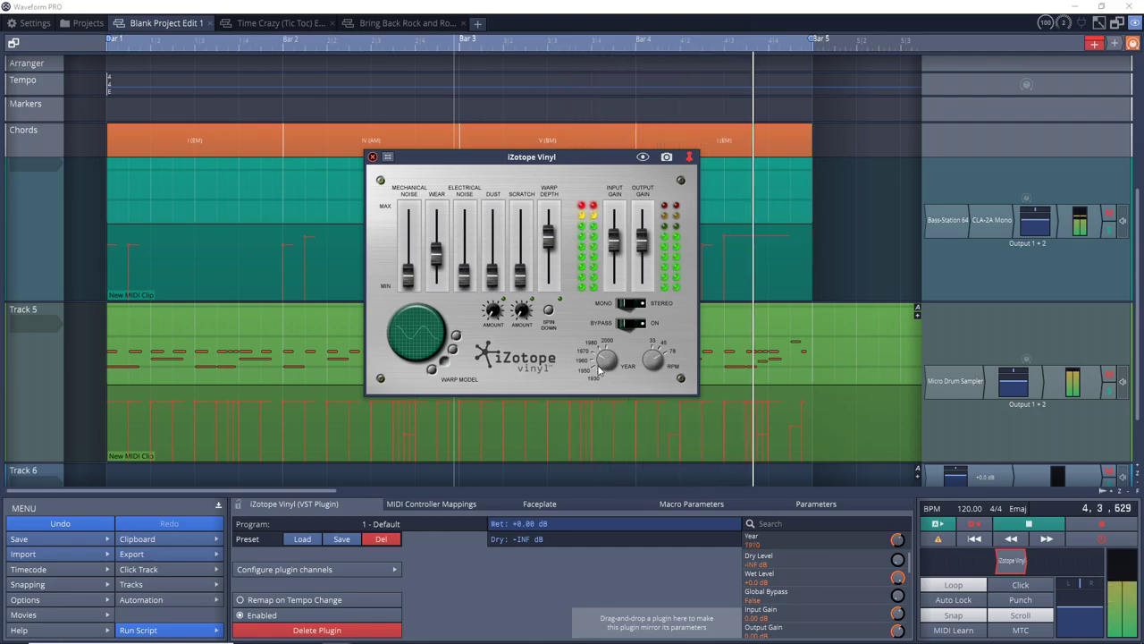
{"action": "left_click", "coordinate": [492, 273]}
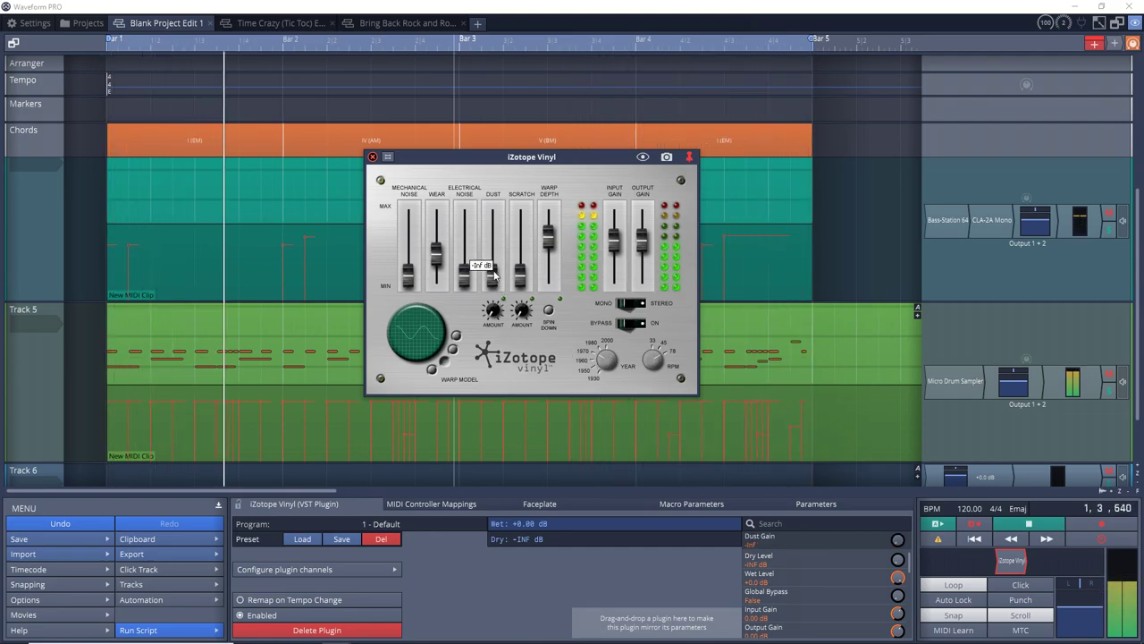
{"action": "left_click", "coordinate": [494, 313]}
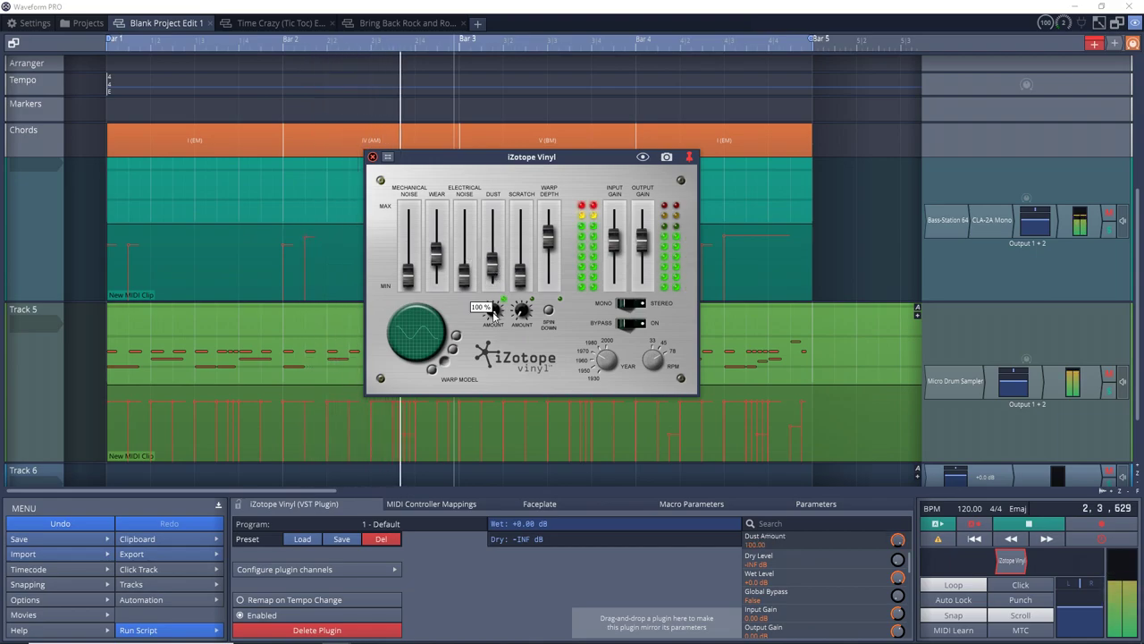
{"action": "left_click_drag", "start_coordinate": [491, 311], "coordinate": [485, 336]}
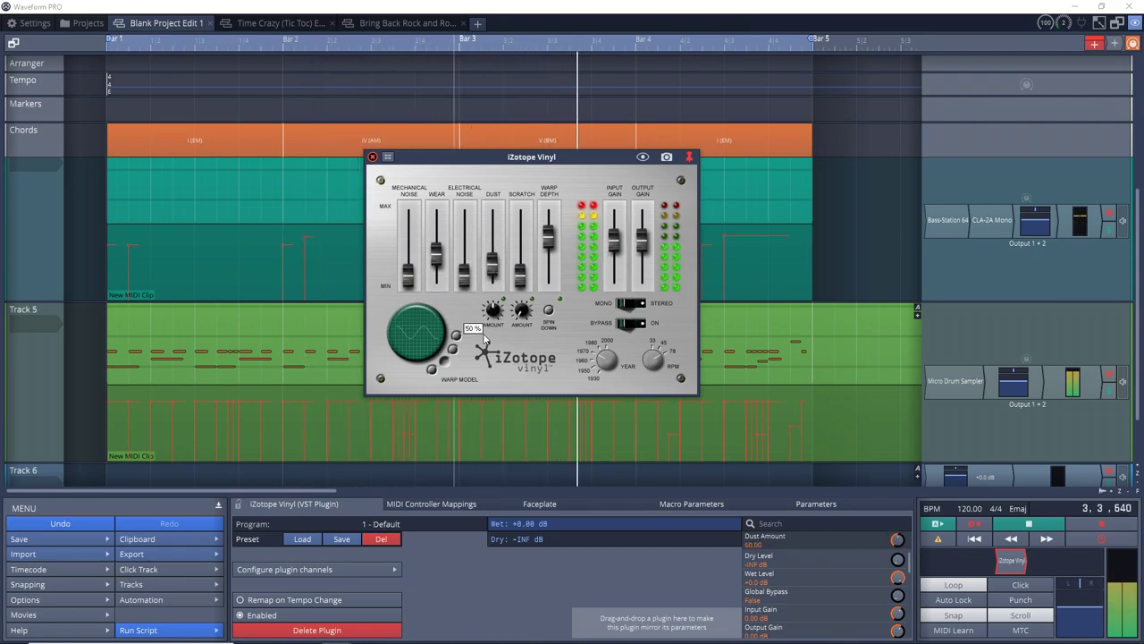
- Try a Scratch level of about -53.9 dB, set Warp Depth to 85%, and return Scratch to minimum
{"action": "left_click", "coordinate": [516, 310]}
{"action": "left_click", "coordinate": [520, 270]}
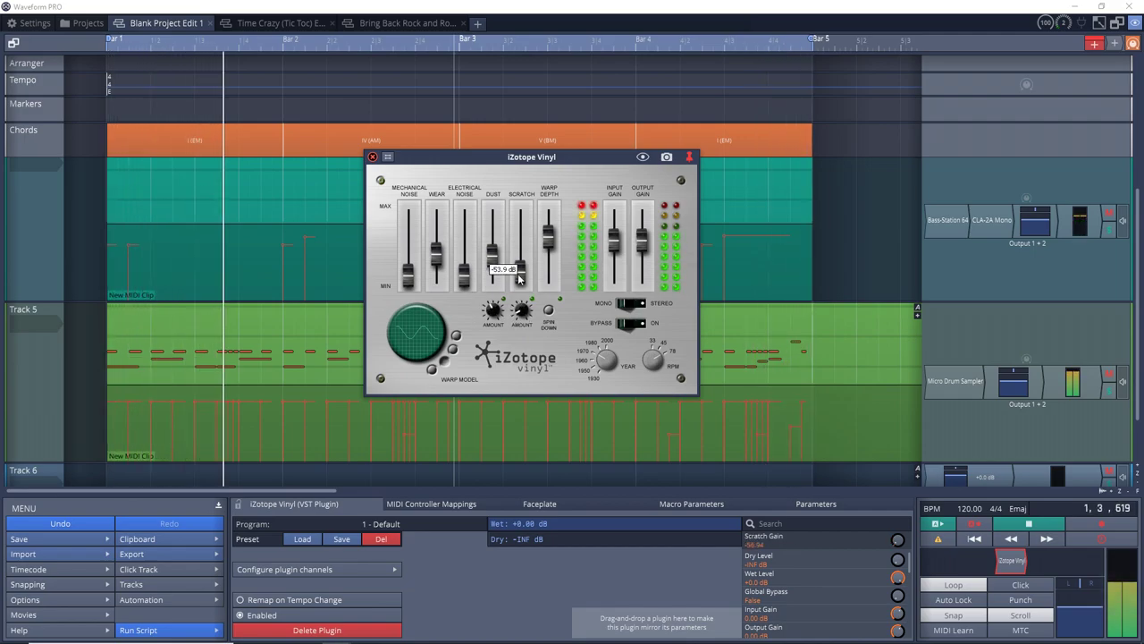
{"action": "left_click", "coordinate": [543, 225]}
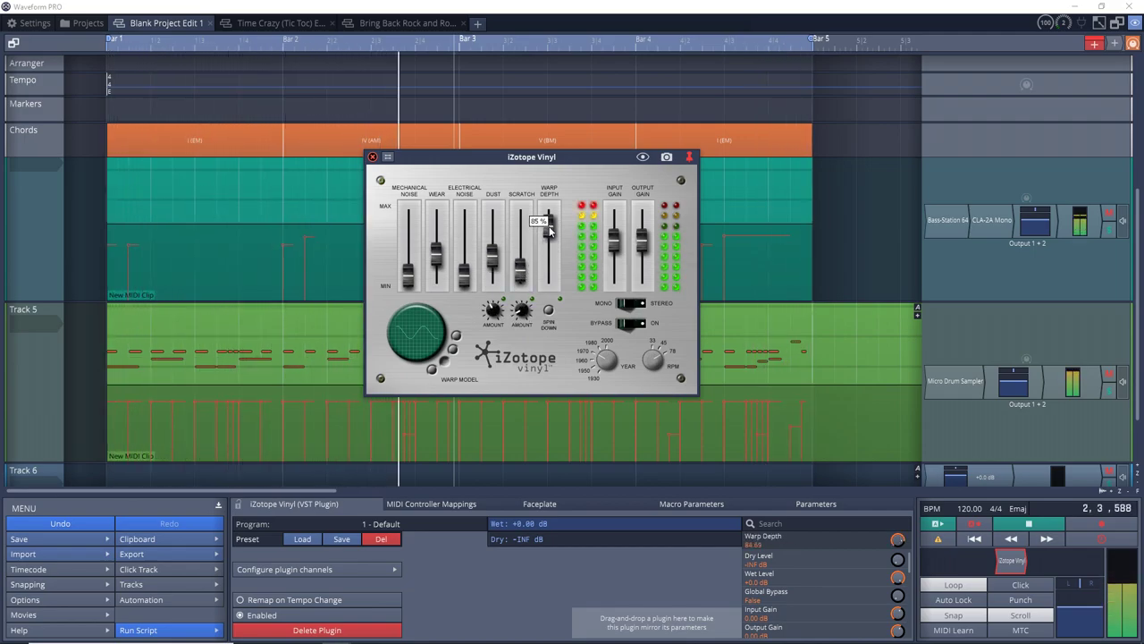
{"action": "left_click_drag", "start_coordinate": [520, 269], "coordinate": [523, 278]}
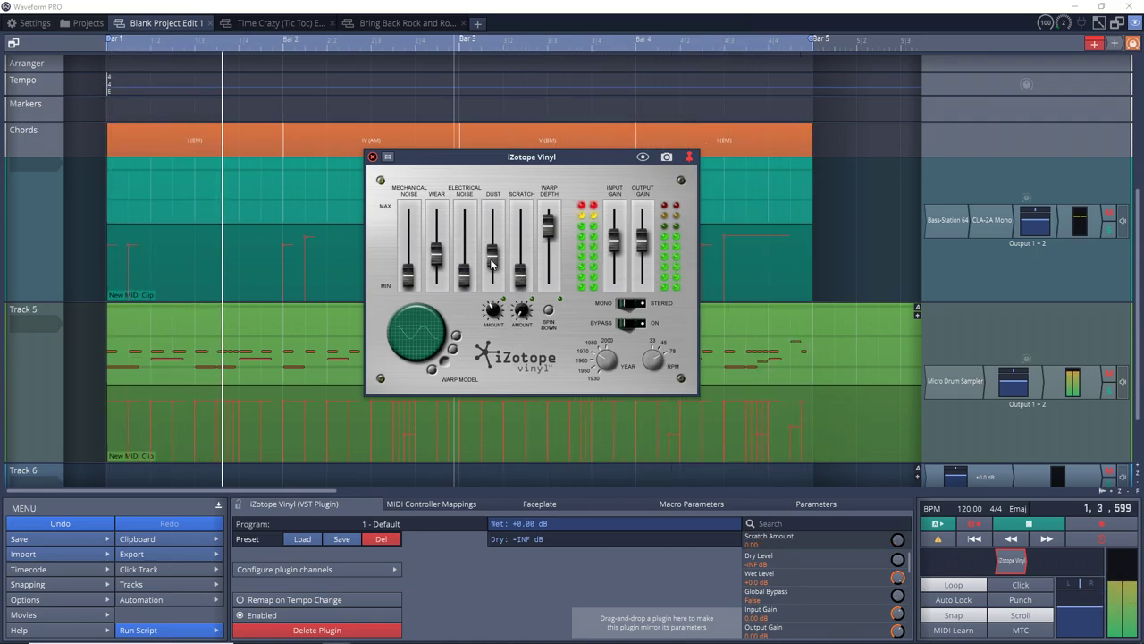
- Raise Vinyl's Mechanical Noise, set Wear to about 69%, and adjust the RPM
{"action": "left_click_drag", "start_coordinate": [407, 278], "coordinate": [438, 239]}
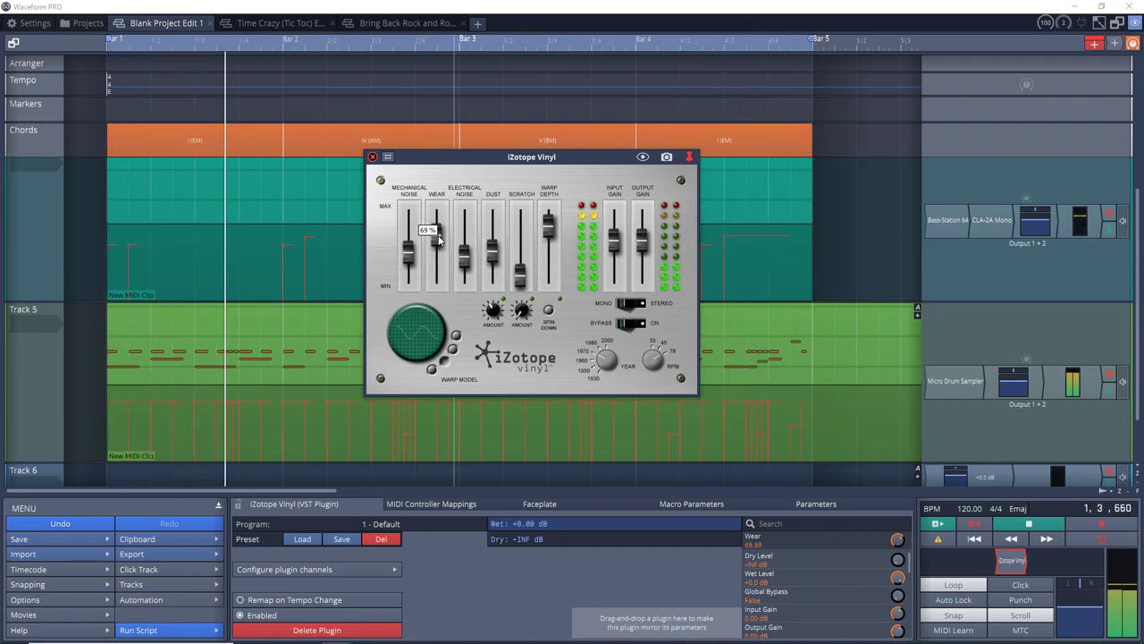
{"action": "left_click", "coordinate": [657, 362]}
{"action": "mouse_move", "coordinate": [657, 363]}
{"action": "left_mouse_down"}
{"action": "mouse_move", "coordinate": [653, 383]}
{"action": "mouse_move", "coordinate": [650, 357]}
{"action": "left_mouse_up"}
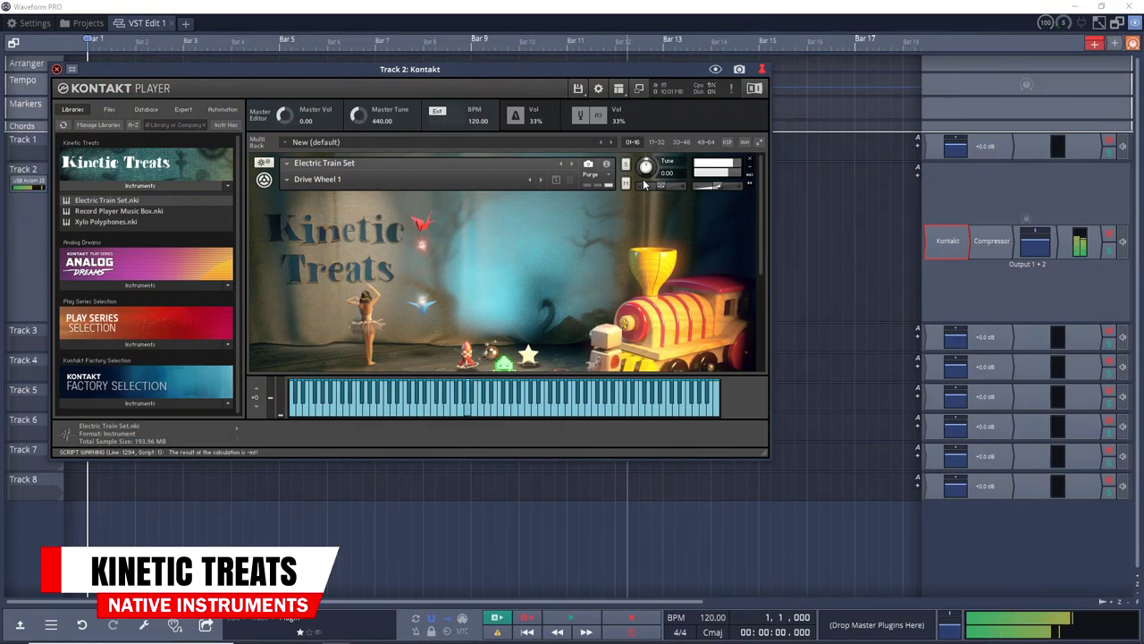
- Audition successive Kinetic Treats snapshots for the Electric Train Set (Drive Wheel 2, Electric Train Transformer 1), Record Player Music Box and Xylo Polyphones instruments
{"action": "left_click", "coordinate": [543, 178]}
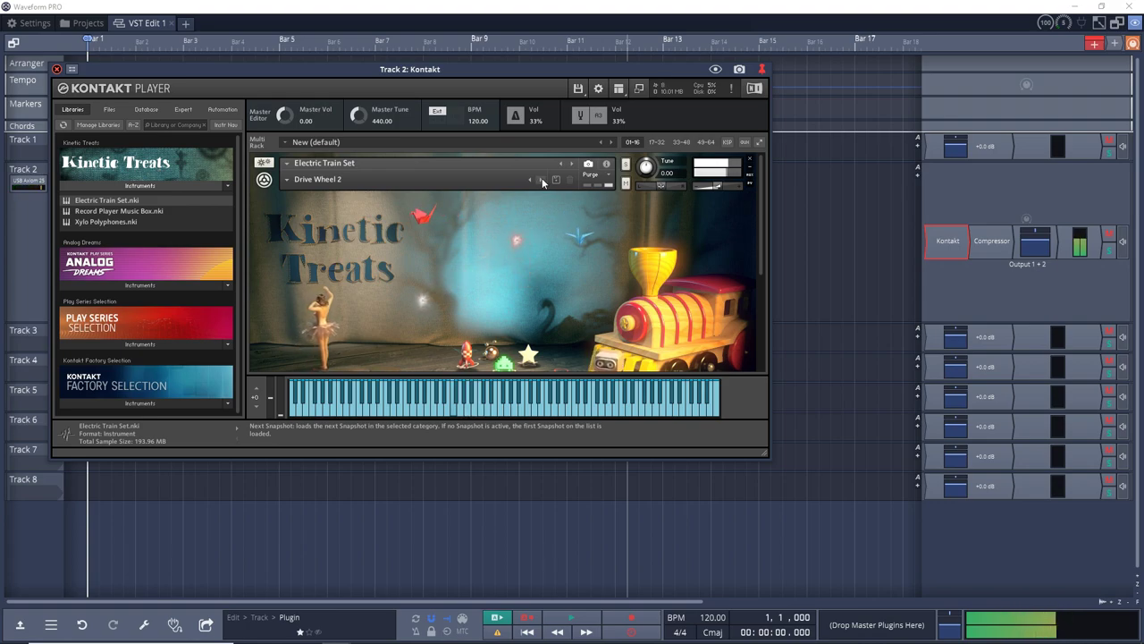
{"action": "left_click", "coordinate": [543, 180]}
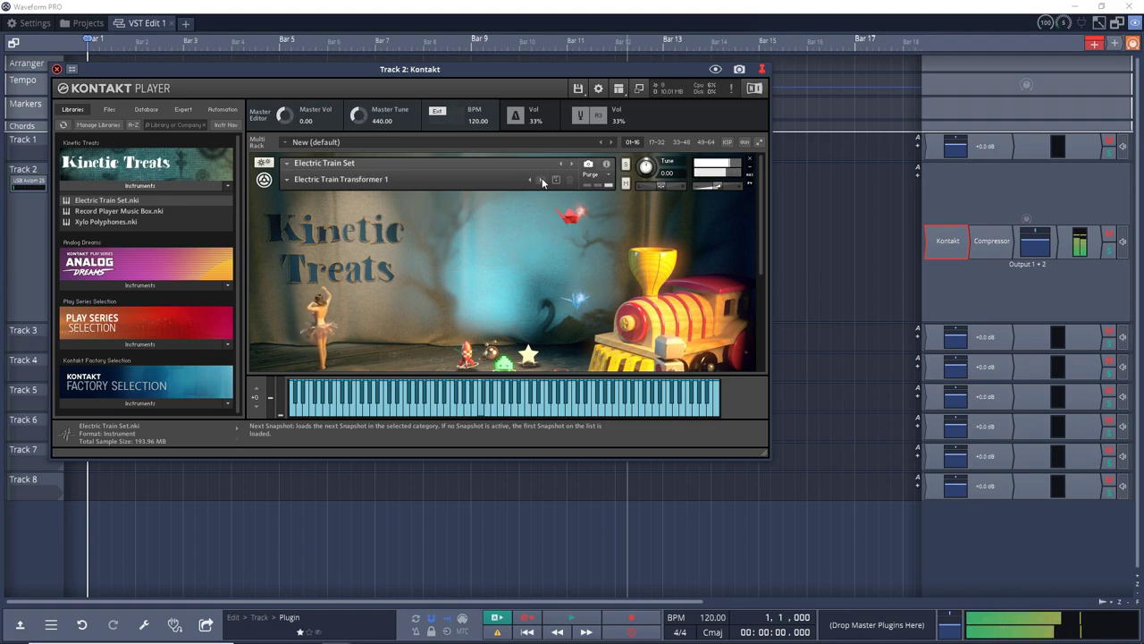
{"action": "left_click", "coordinate": [542, 180]}
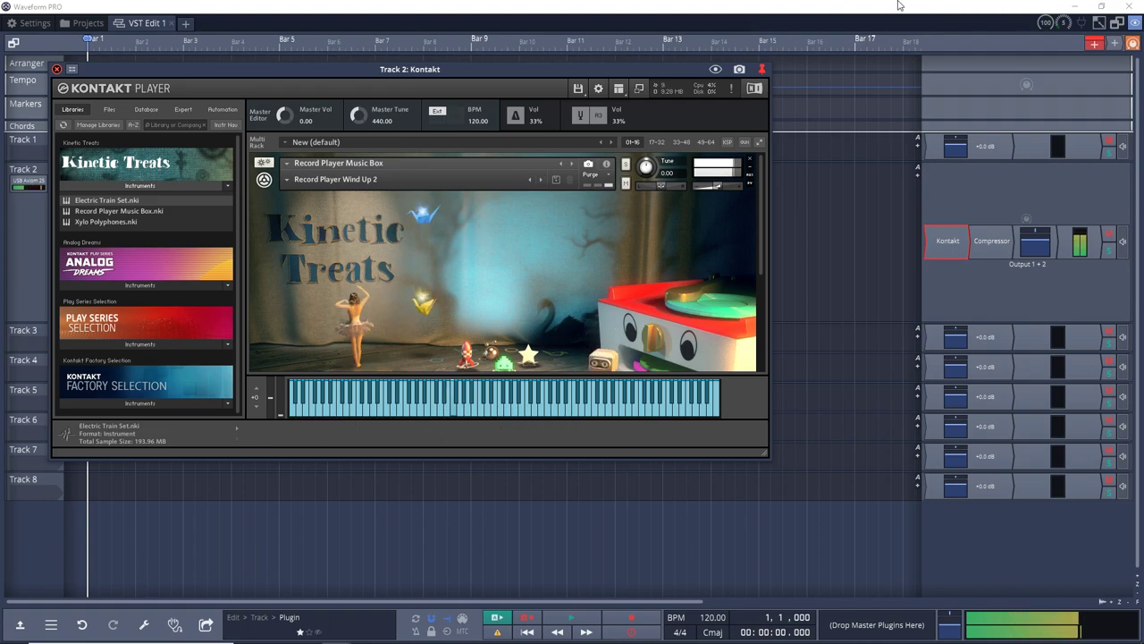
{"action": "left_click", "coordinate": [542, 180]}
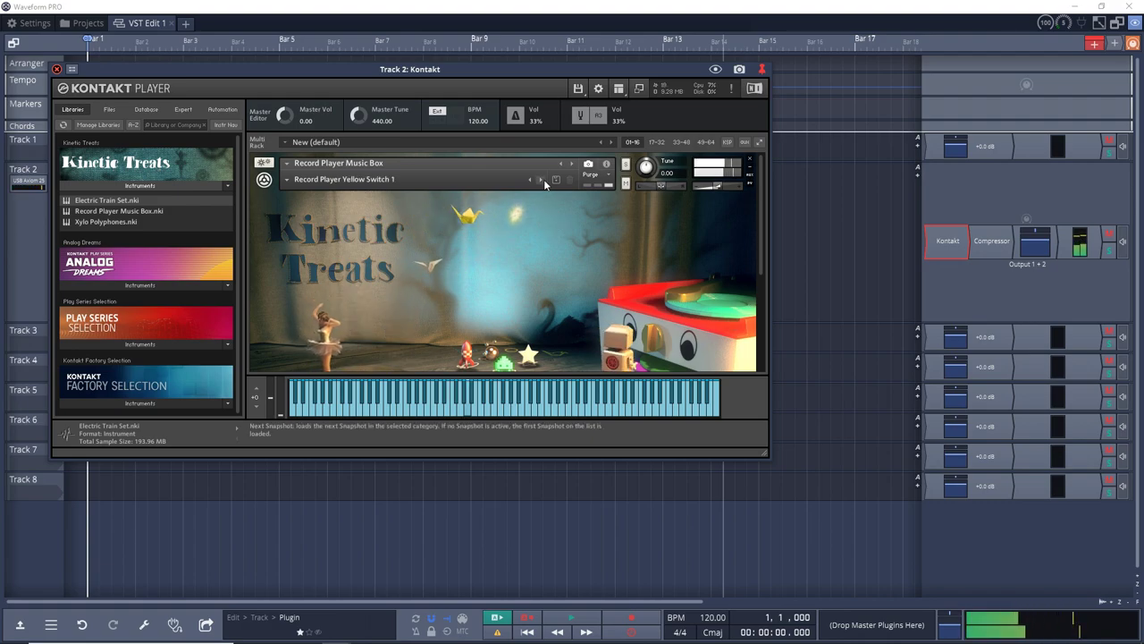
{"action": "left_click", "coordinate": [542, 179]}
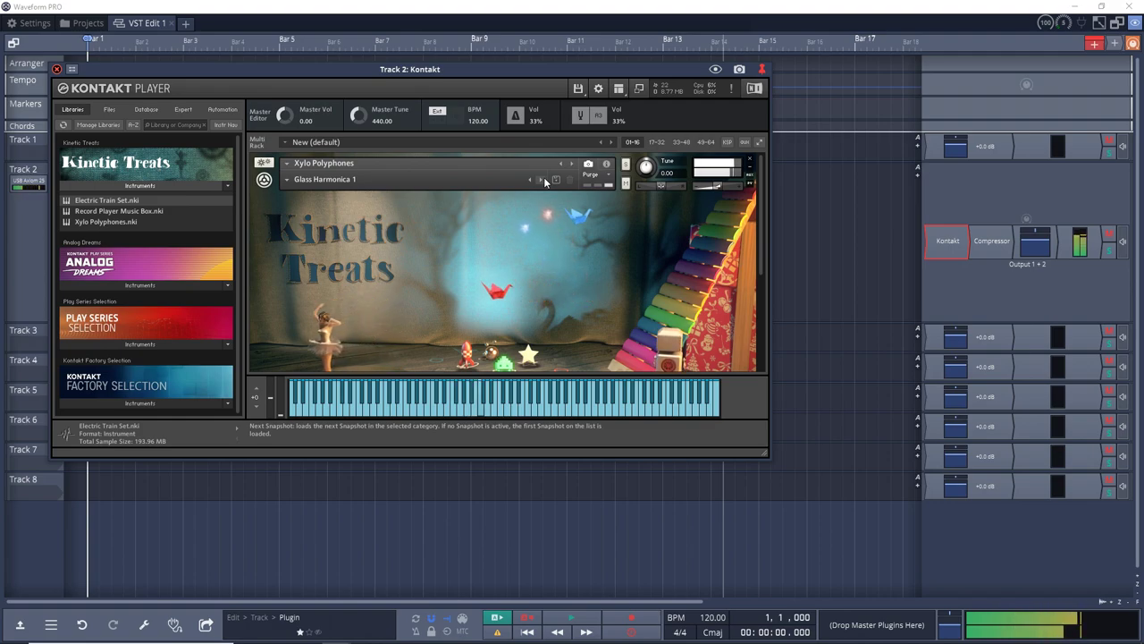
{"action": "left_click", "coordinate": [543, 180]}
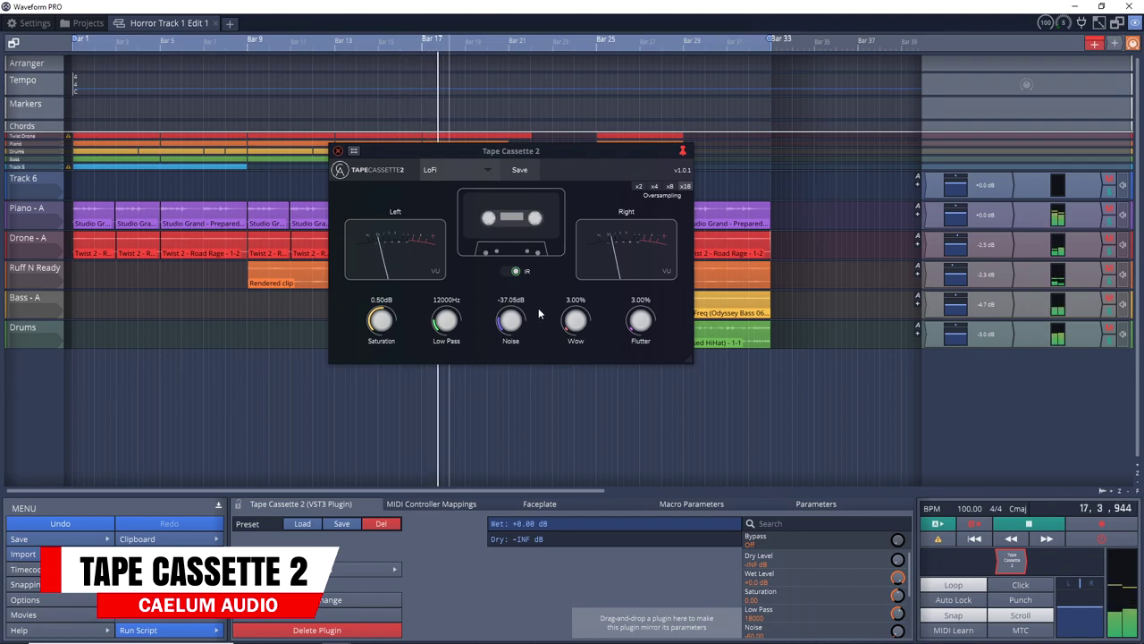
- Raise Tape Cassette 2's Wow and set Noise to about -39.43 dB and Saturation to about 8.92 dB
{"action": "left_click_drag", "start_coordinate": [567, 327], "coordinate": [561, 286]}
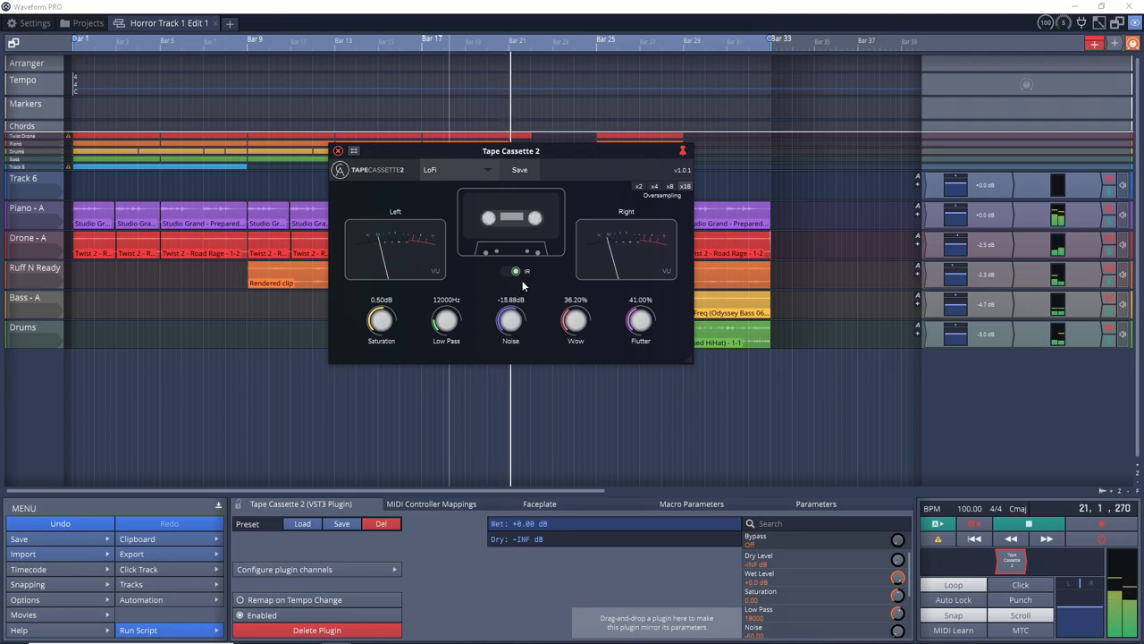
{"action": "left_click_drag", "start_coordinate": [522, 293], "coordinate": [512, 312]}
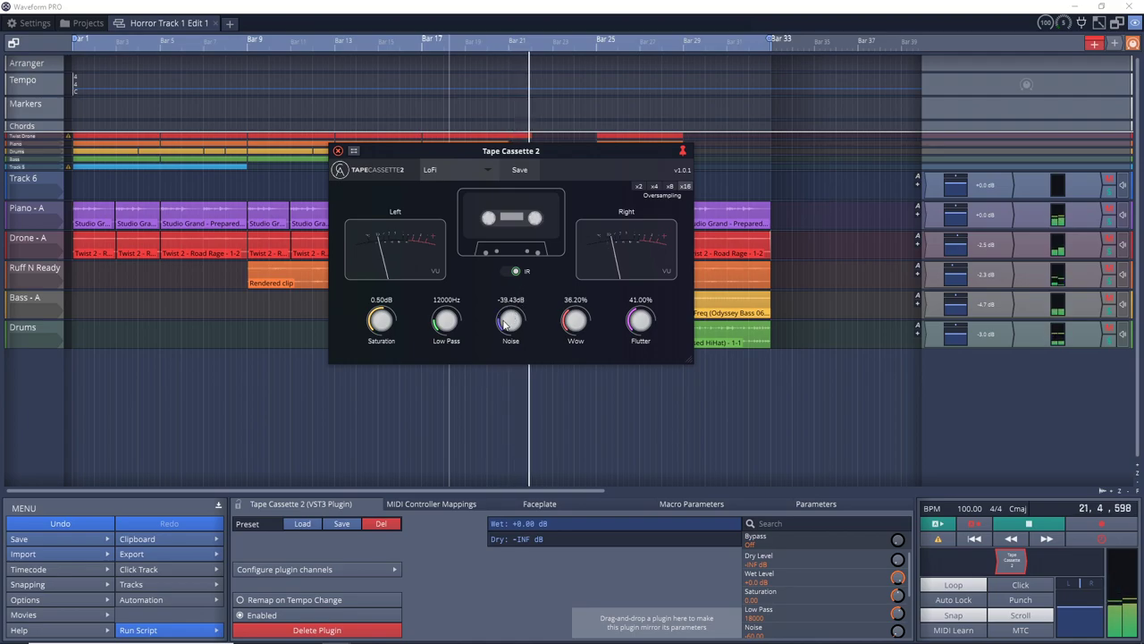
{"action": "left_click_drag", "start_coordinate": [374, 304], "coordinate": [374, 288]}
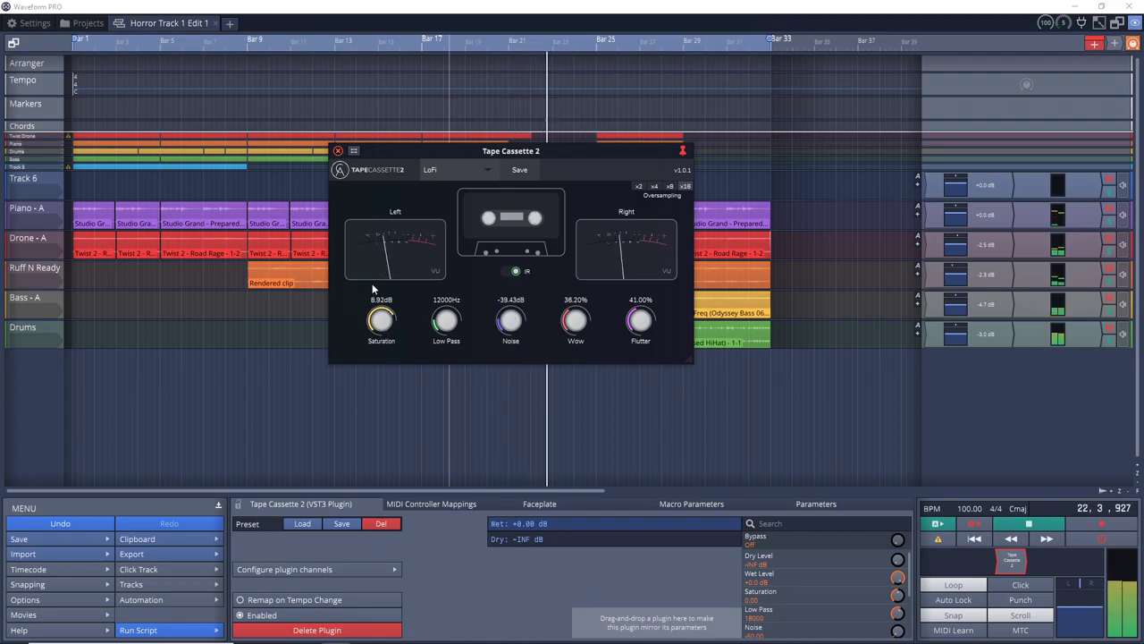
- Audition the Tape Cassette 2 factory presets Raiders of the Lost Ark, Scrubbed Clean and Bass Movement
{"action": "left_click", "coordinate": [488, 169]}
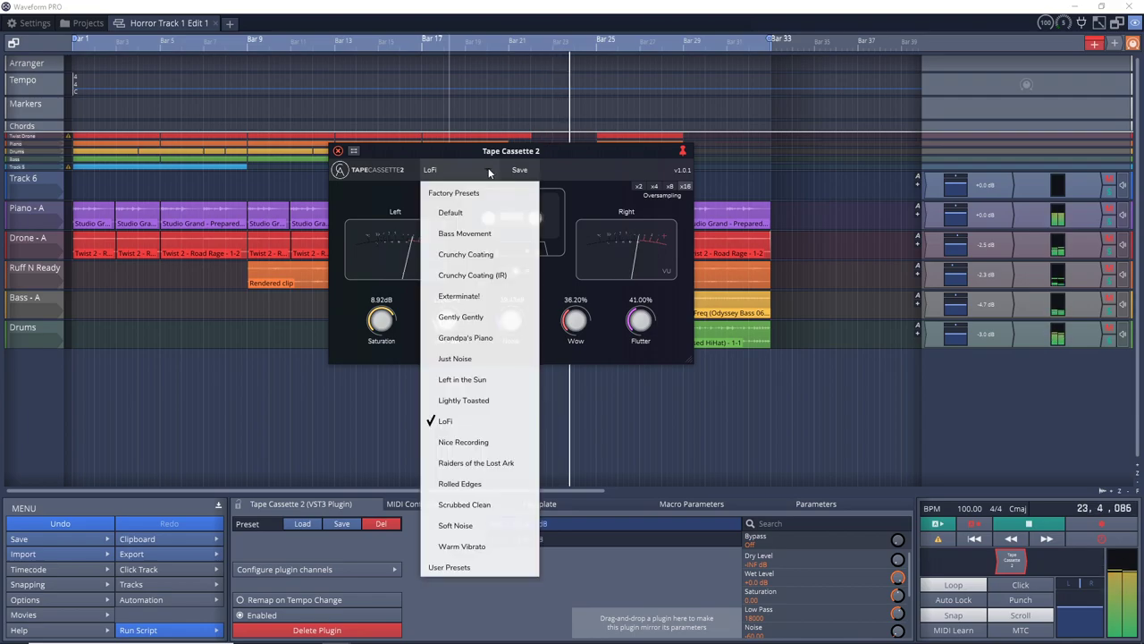
{"action": "left_click", "coordinate": [502, 463]}
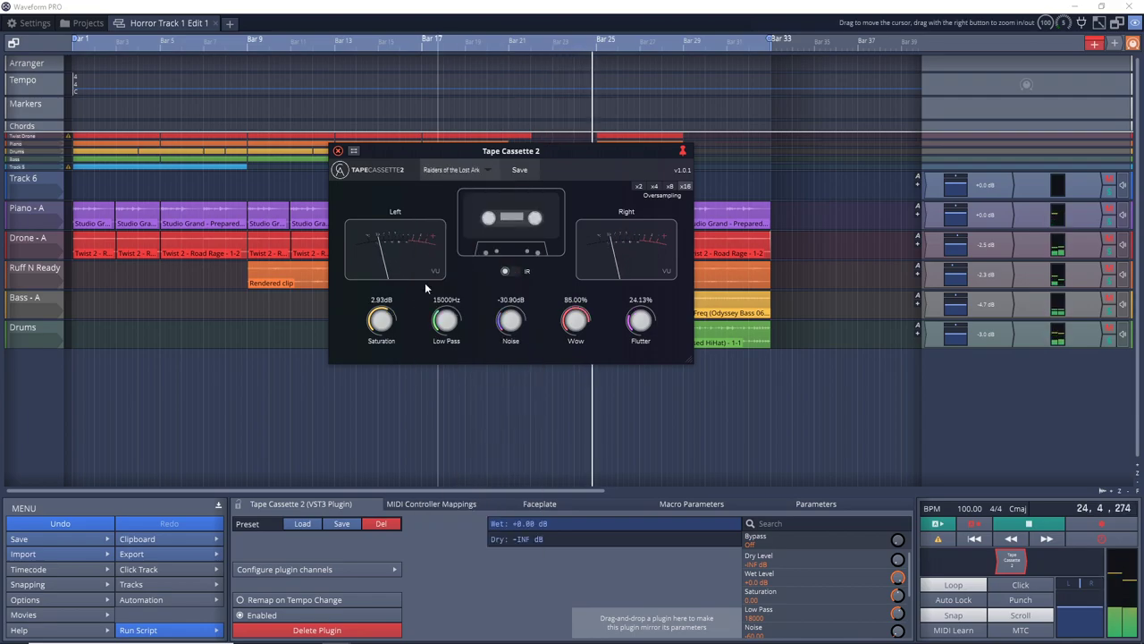
{"action": "left_click", "coordinate": [483, 171]}
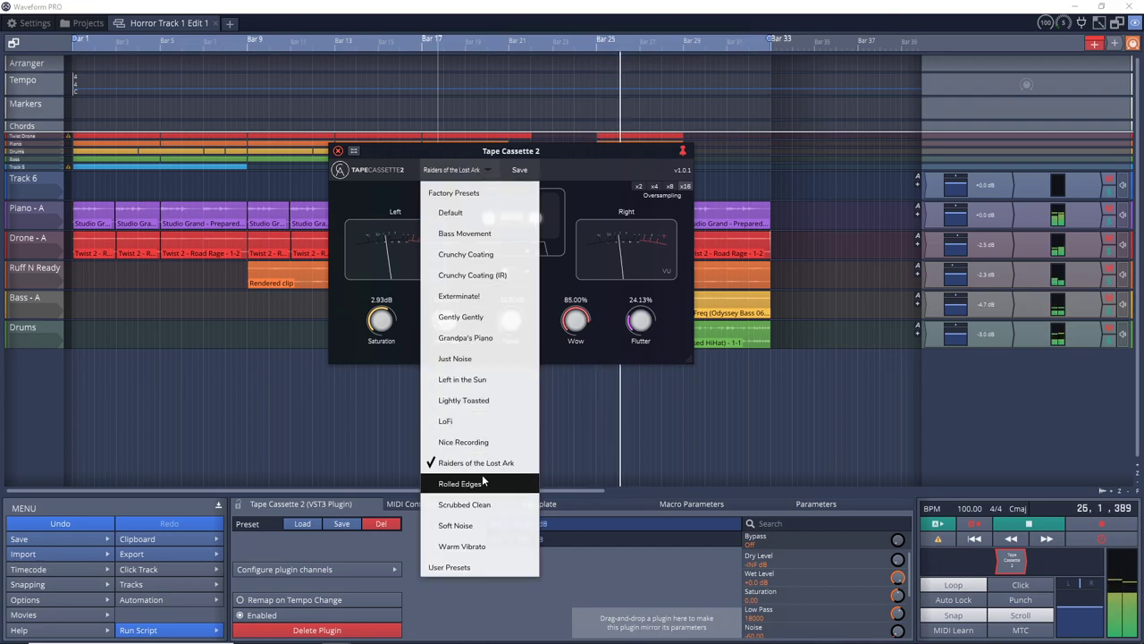
{"action": "left_click", "coordinate": [478, 504]}
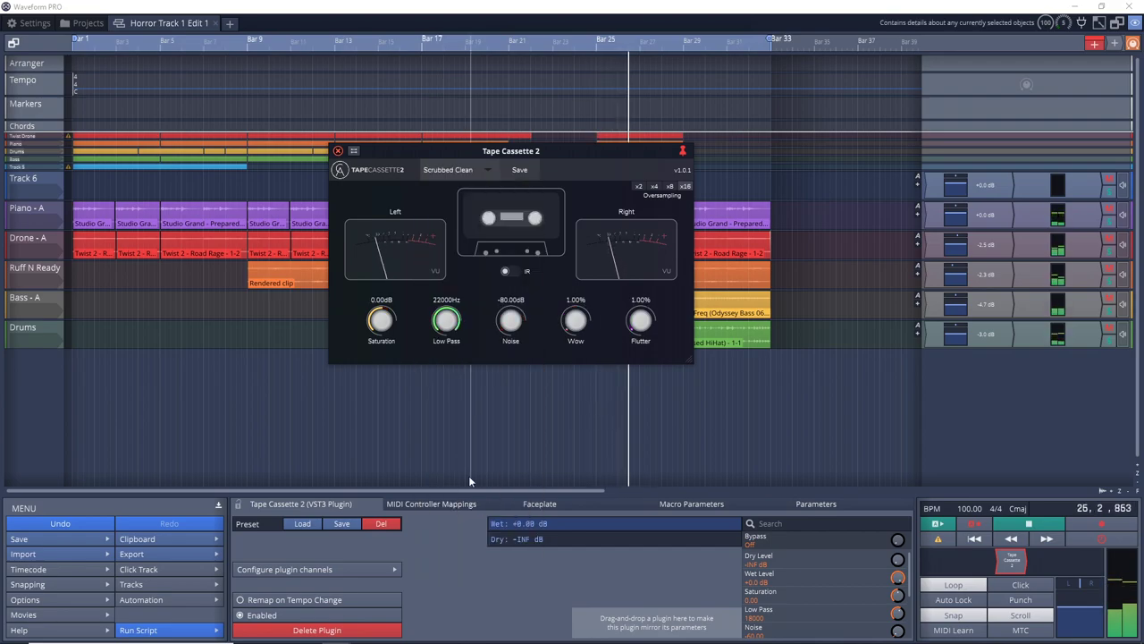
{"action": "left_click", "coordinate": [488, 170]}
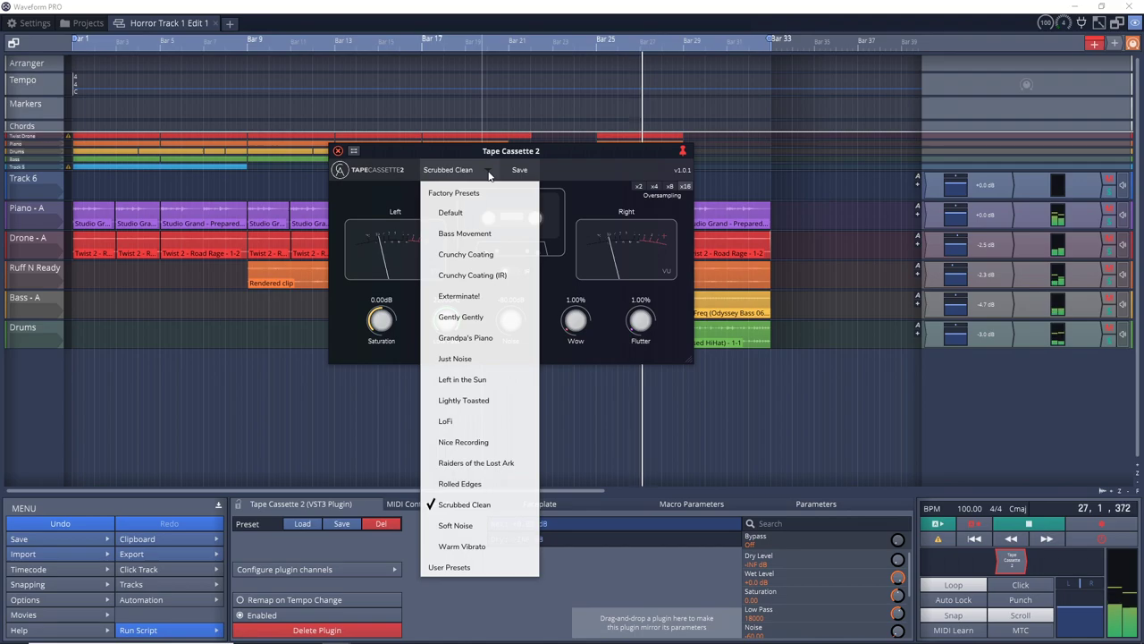
{"action": "left_click", "coordinate": [486, 234]}
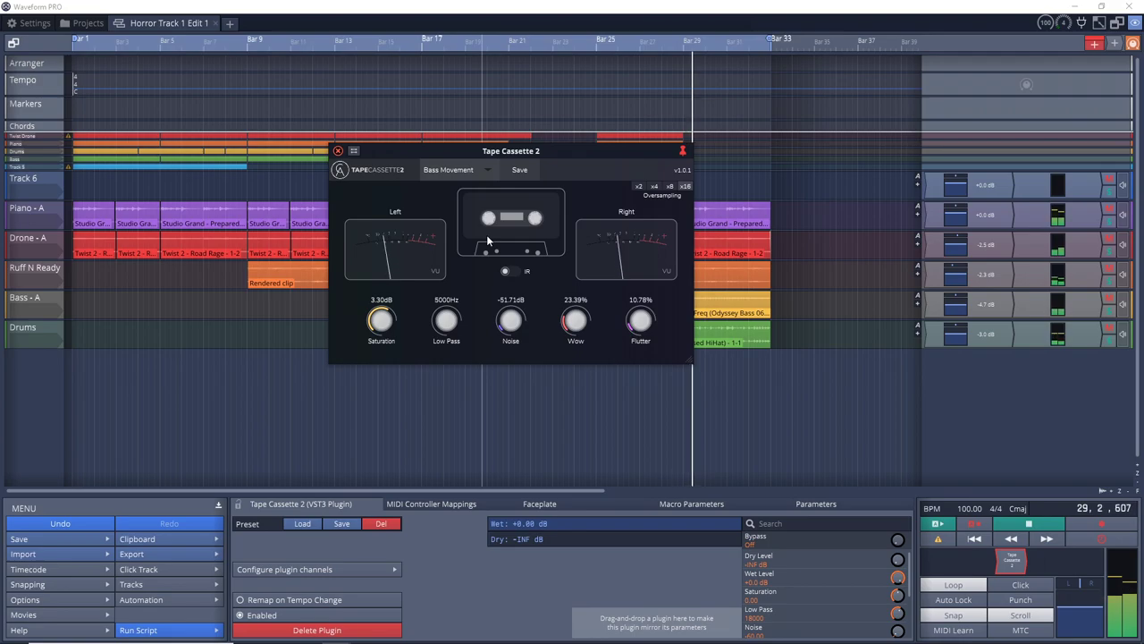
- Load the Crunchy Coating preset in Tape Cassette 2, followed by Crunchy Coating (IR)
{"action": "left_click", "coordinate": [483, 170]}
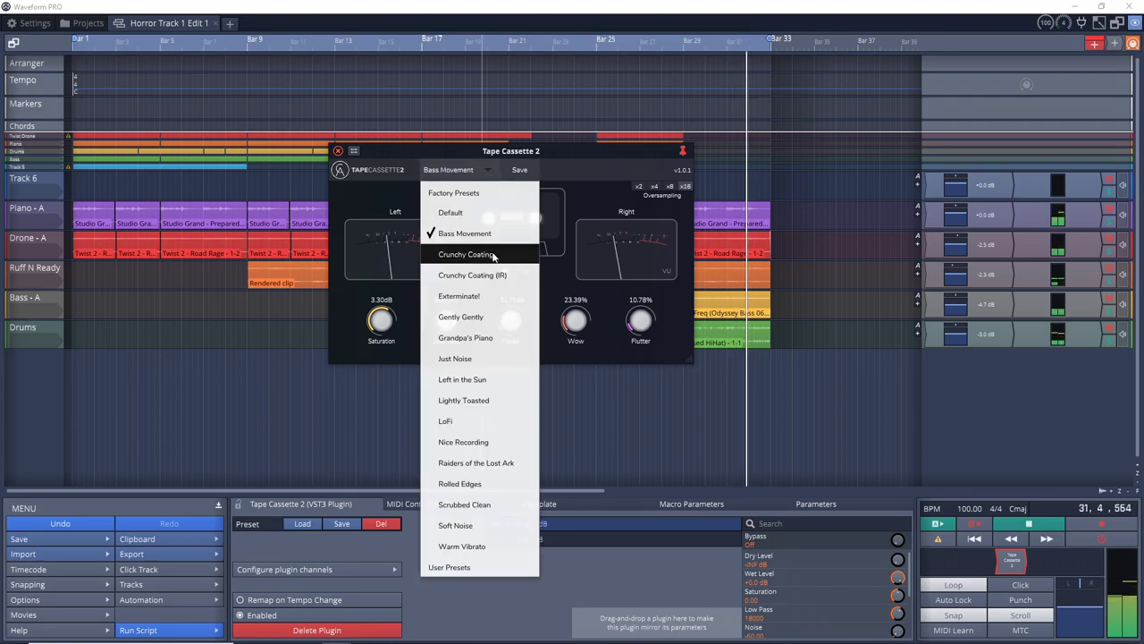
{"action": "left_click", "coordinate": [466, 254]}
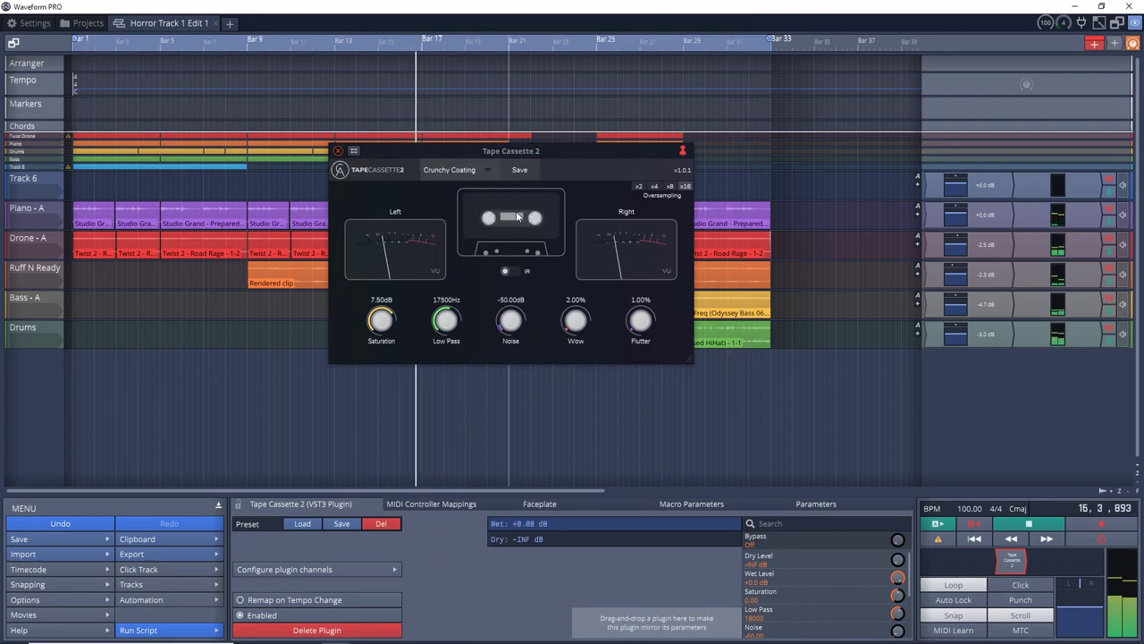
{"action": "left_click", "coordinate": [488, 170]}
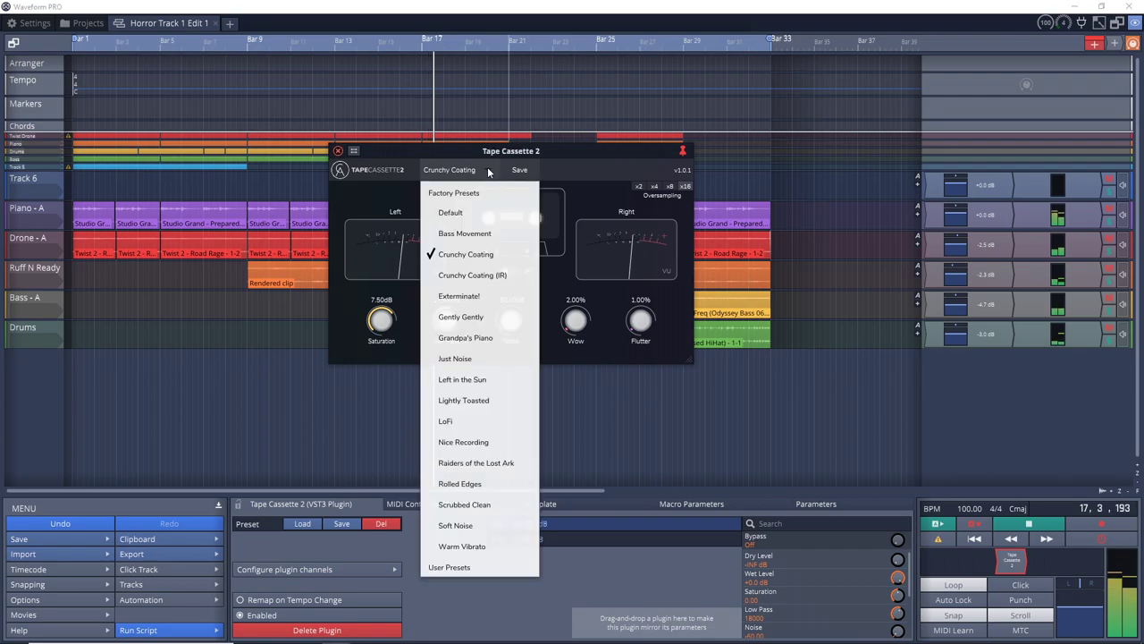
{"action": "left_click", "coordinate": [510, 269]}
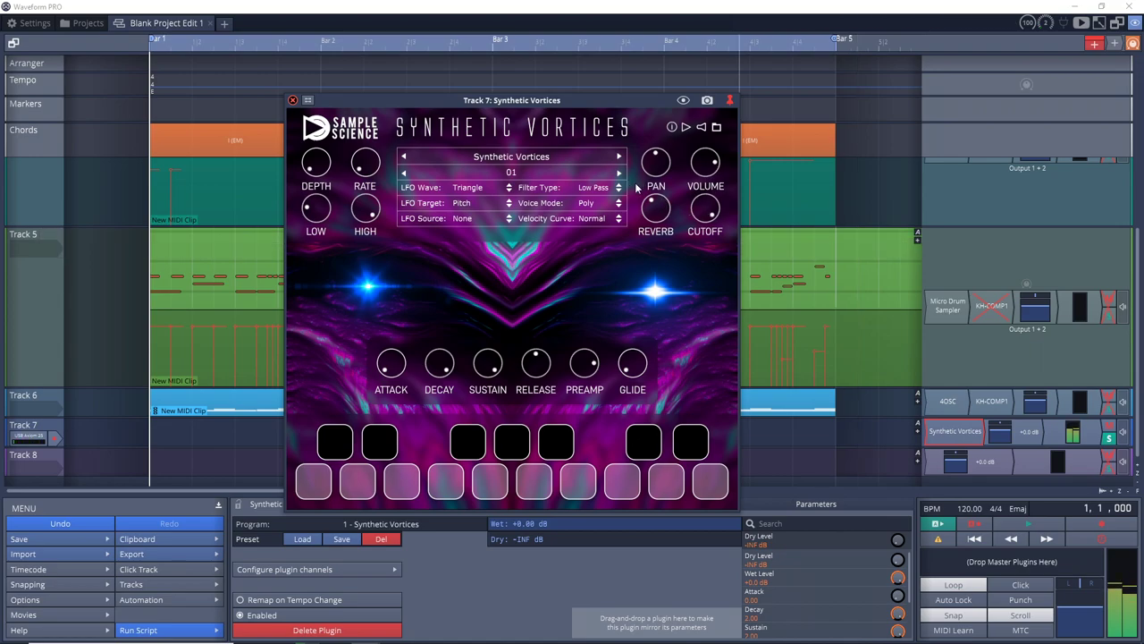
- Advance the Synthetic Vortices instrument three presets forward from preset 01
{"action": "left_click", "coordinate": [618, 173]}
{"action": "left_click", "coordinate": [619, 173]}
{"action": "left_click", "coordinate": [619, 173]}
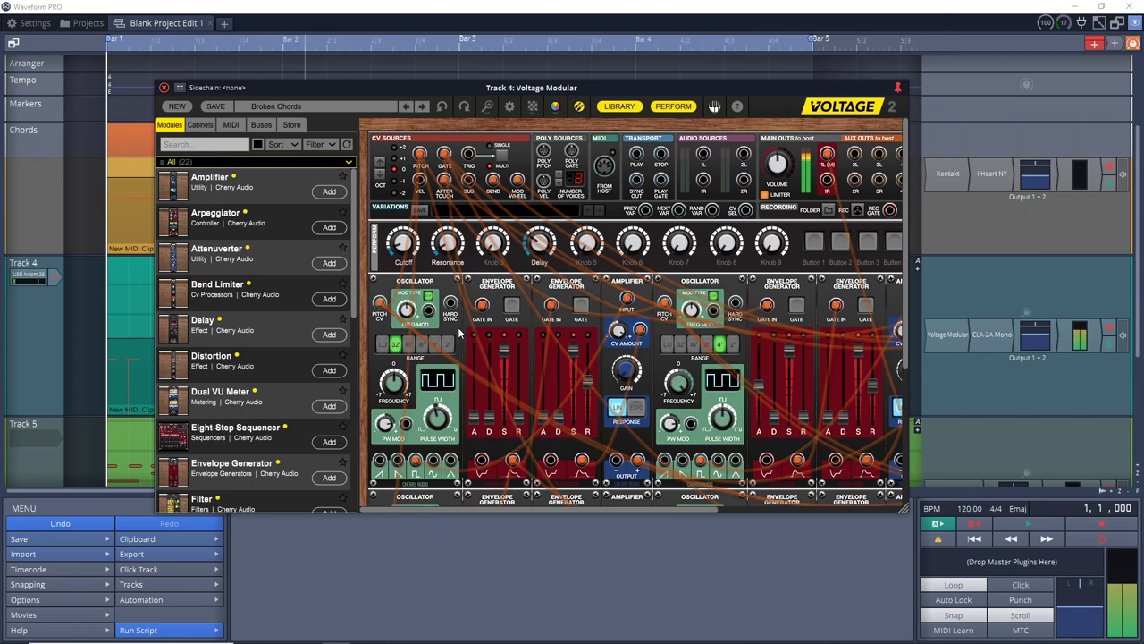
- Load the Baby Lead preset in Voltage Modular and advance to the following preset
{"action": "left_click", "coordinate": [300, 100]}
{"action": "left_click", "coordinate": [389, 301]}
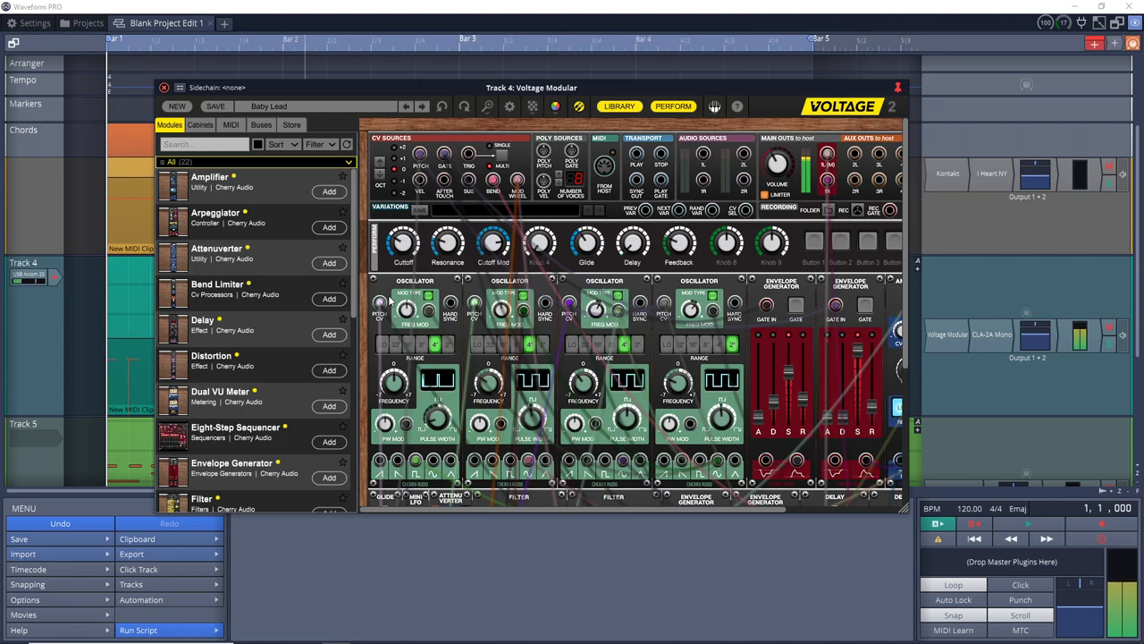
{"action": "left_click", "coordinate": [424, 106]}
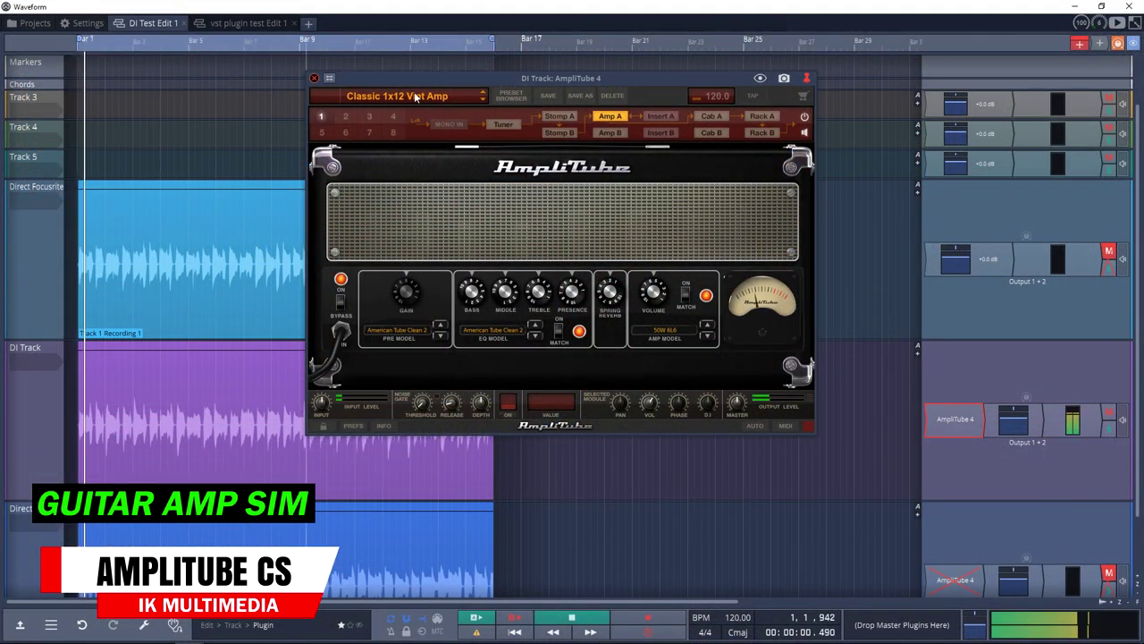
- Load the Big 800 Rhythm preset in AmpliTube 4 from the AmpliTube Free Complete Rigs, Crunch category
{"action": "left_click", "coordinate": [420, 97]}
{"action": "mouse_move", "coordinate": [460, 134]}
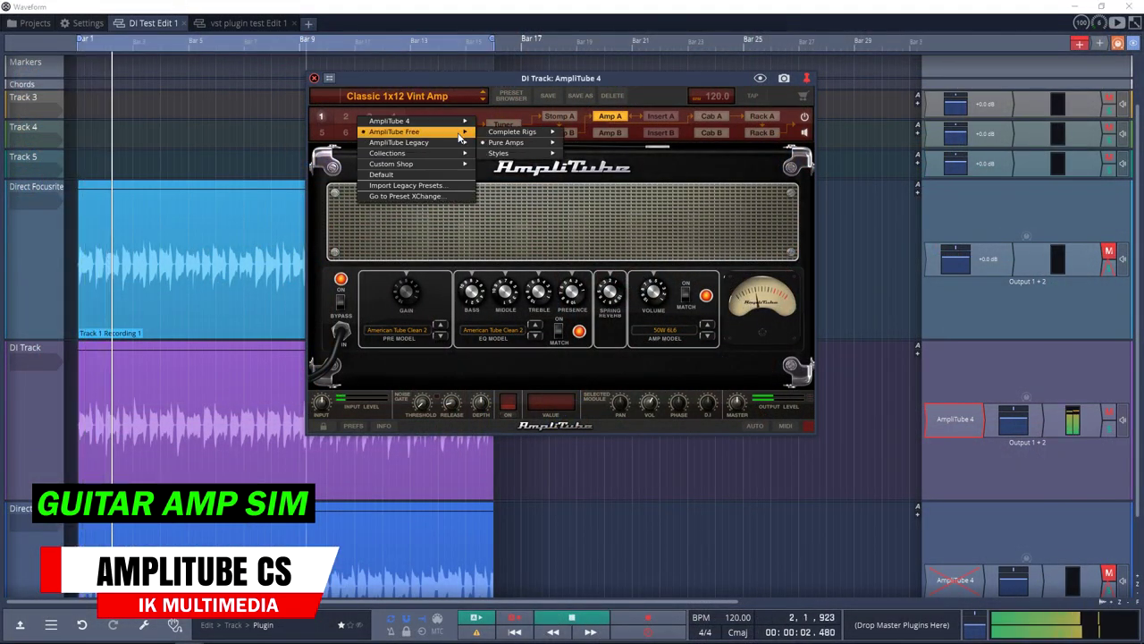
{"action": "mouse_move", "coordinate": [554, 133]}
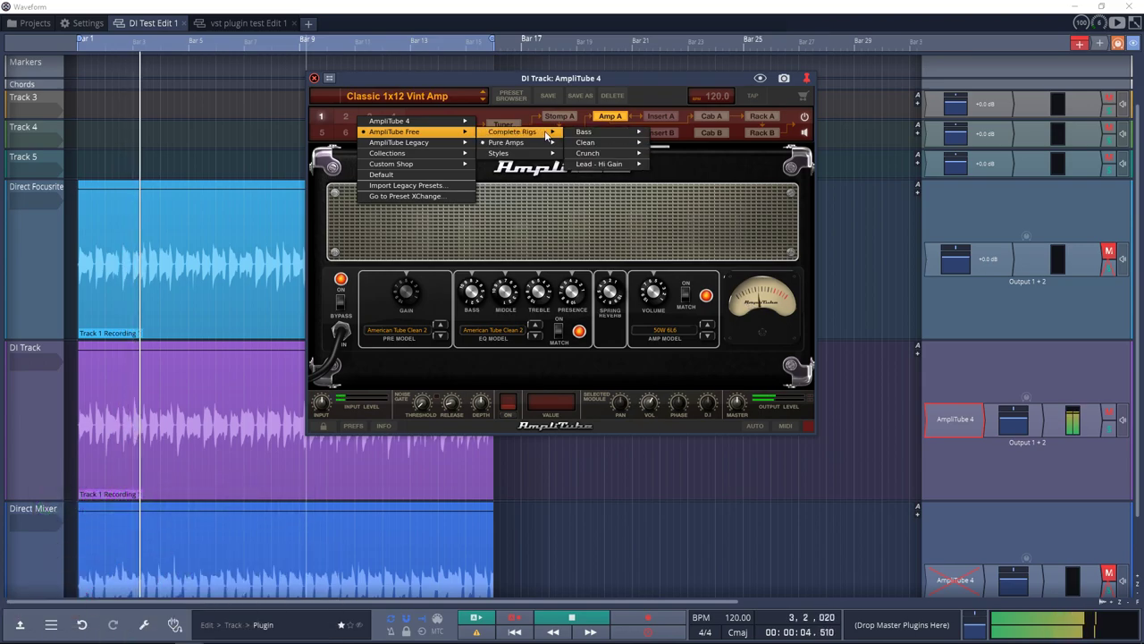
{"action": "mouse_move", "coordinate": [630, 154]}
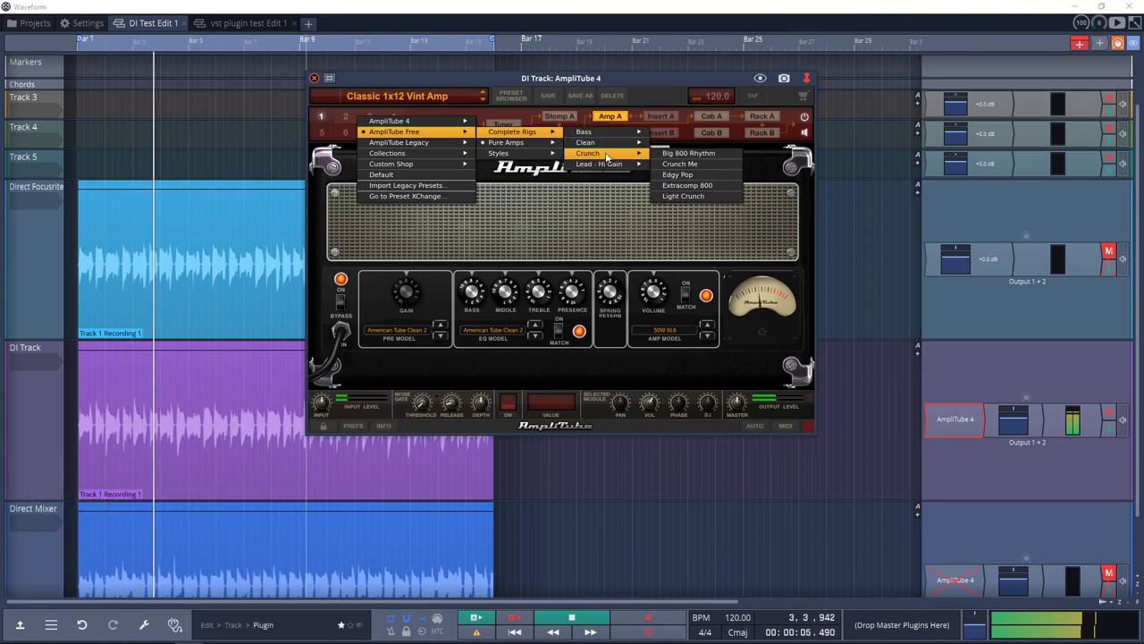
{"action": "left_click", "coordinate": [658, 153]}
- Load the All knobs up 800 preset from the AmpliTube Free Pure Amps, British Tube Lead category
{"action": "left_click", "coordinate": [423, 97]}
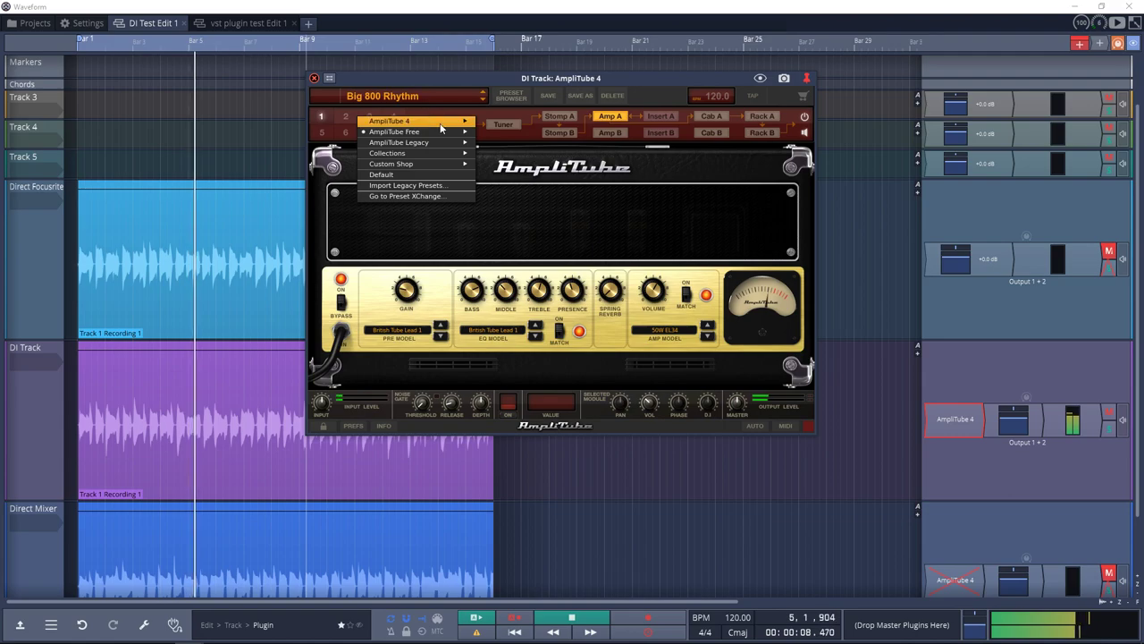
{"action": "mouse_move", "coordinate": [439, 133]}
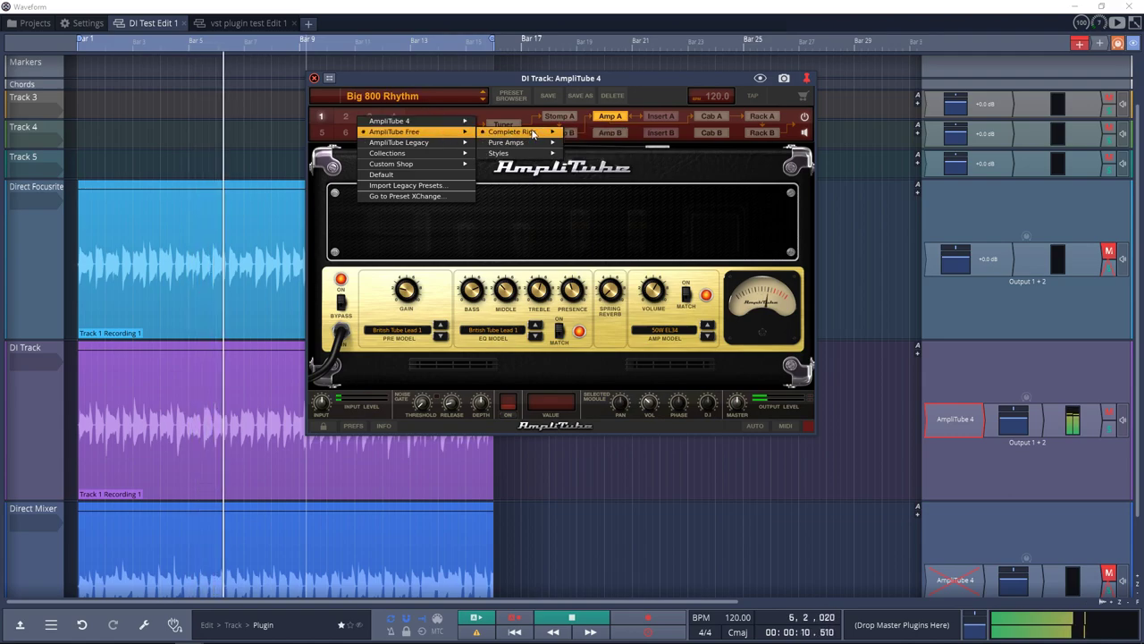
{"action": "mouse_move", "coordinate": [550, 144]}
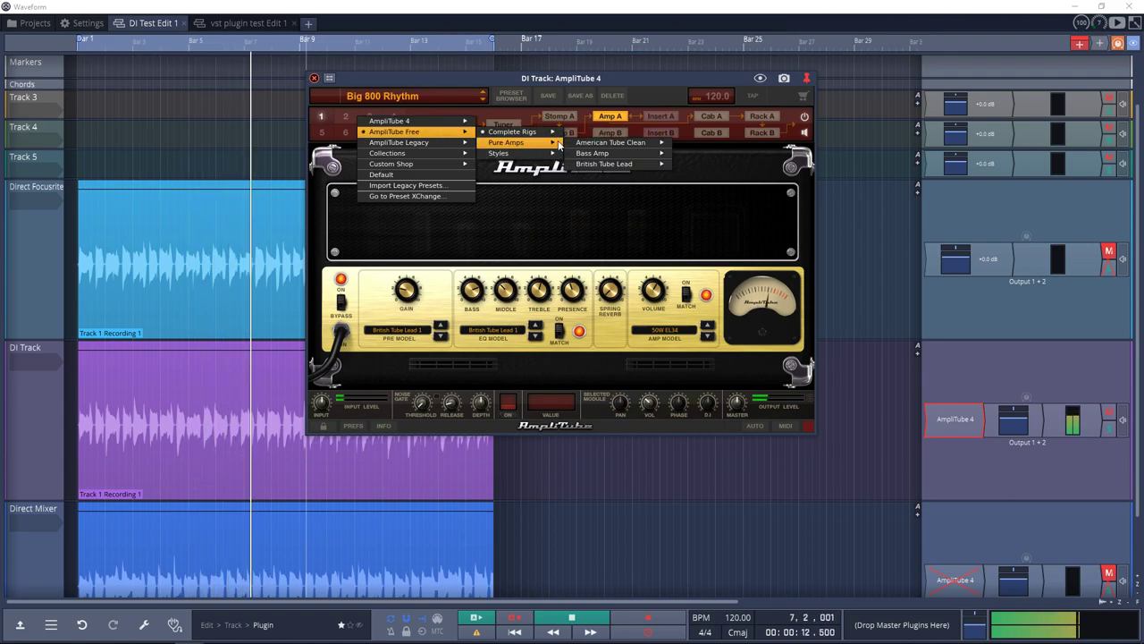
{"action": "mouse_move", "coordinate": [607, 165]}
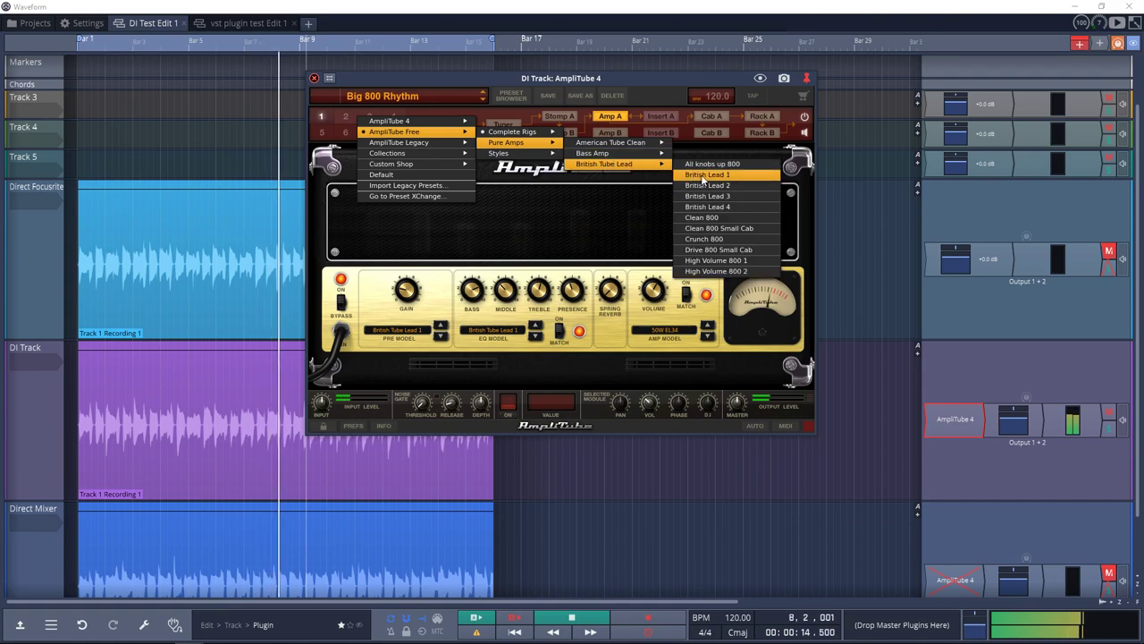
{"action": "left_click", "coordinate": [710, 165]}
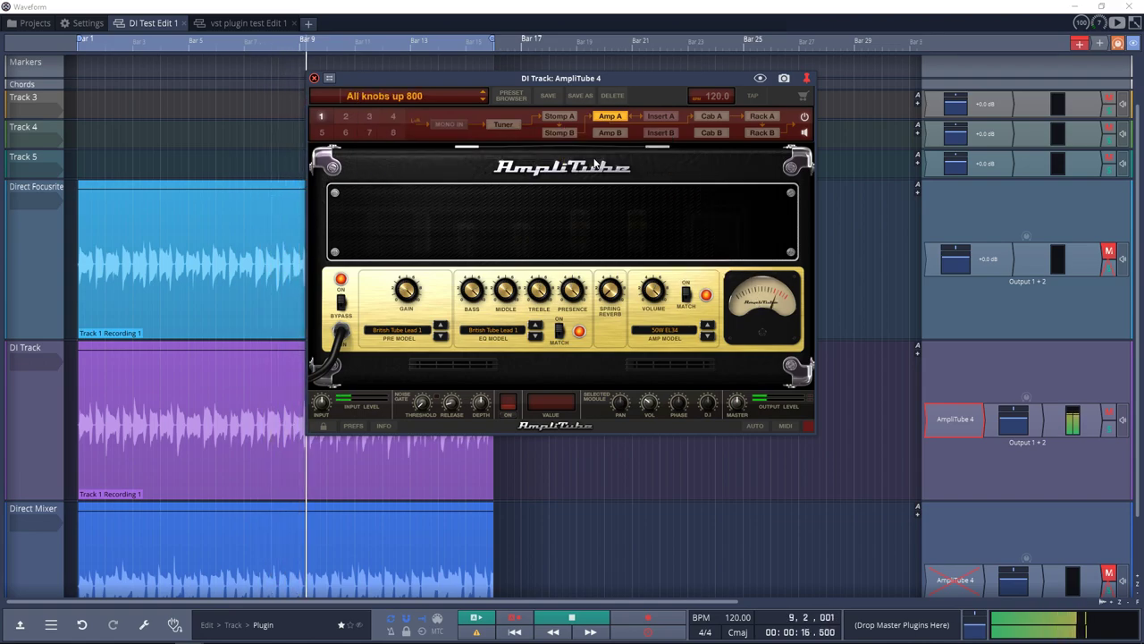
{"action": "left_click", "coordinate": [412, 96]}
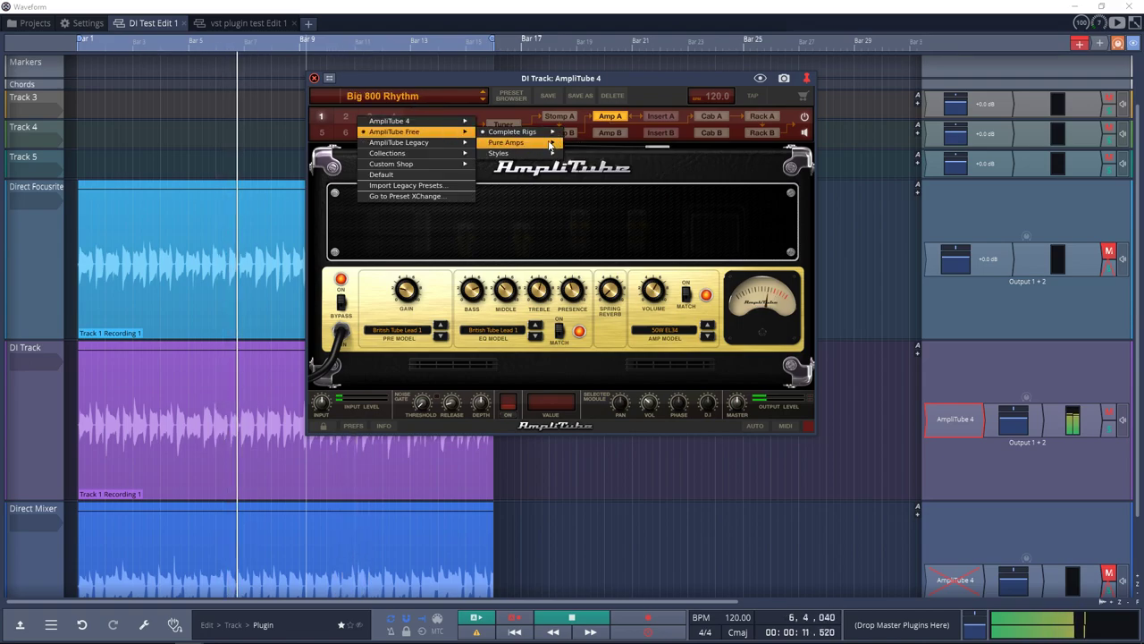
{"action": "mouse_move", "coordinate": [549, 144]}
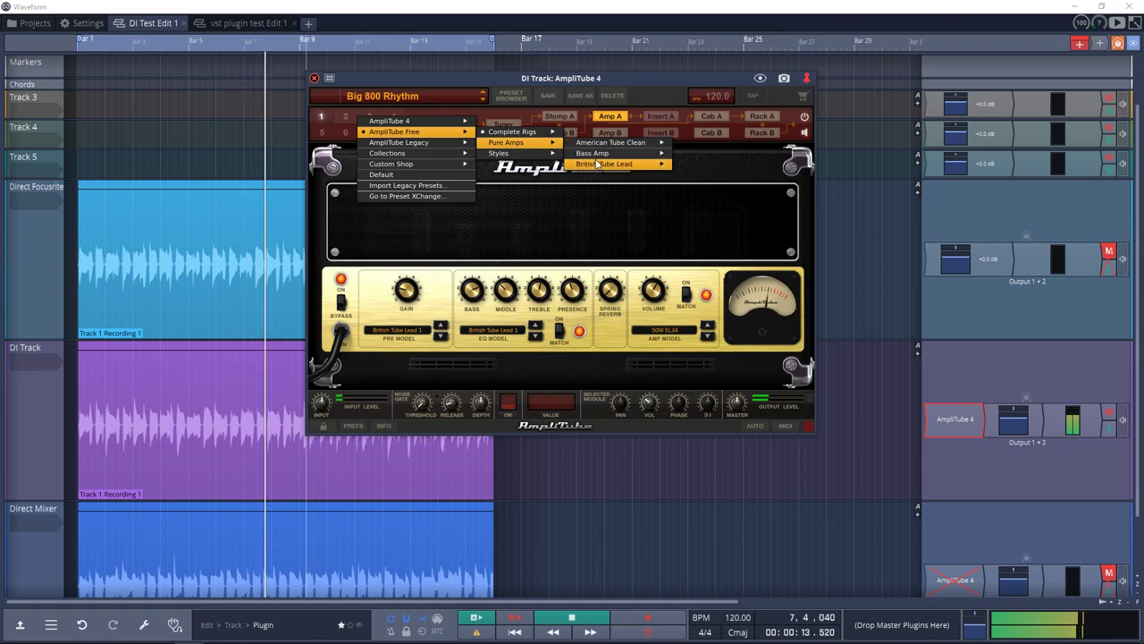
{"action": "mouse_move", "coordinate": [600, 165]}
{"action": "left_click", "coordinate": [709, 164]}
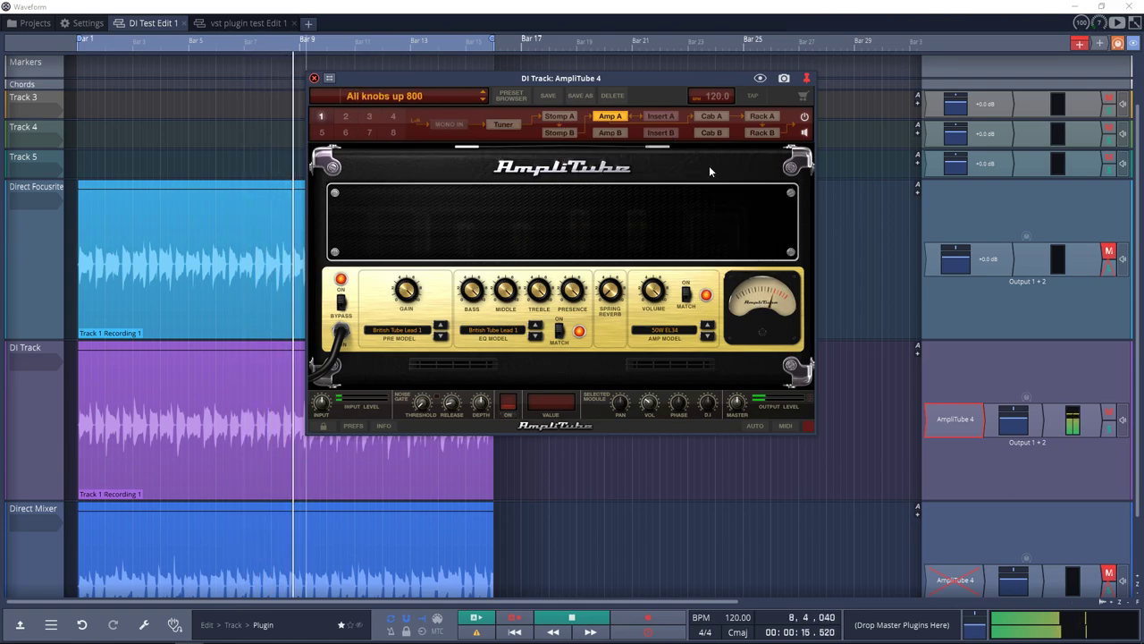
- Load the Crunch DL preset from the AmpliTube Free Pure Amps, American Tube Clean category
{"action": "left_click", "coordinate": [413, 98]}
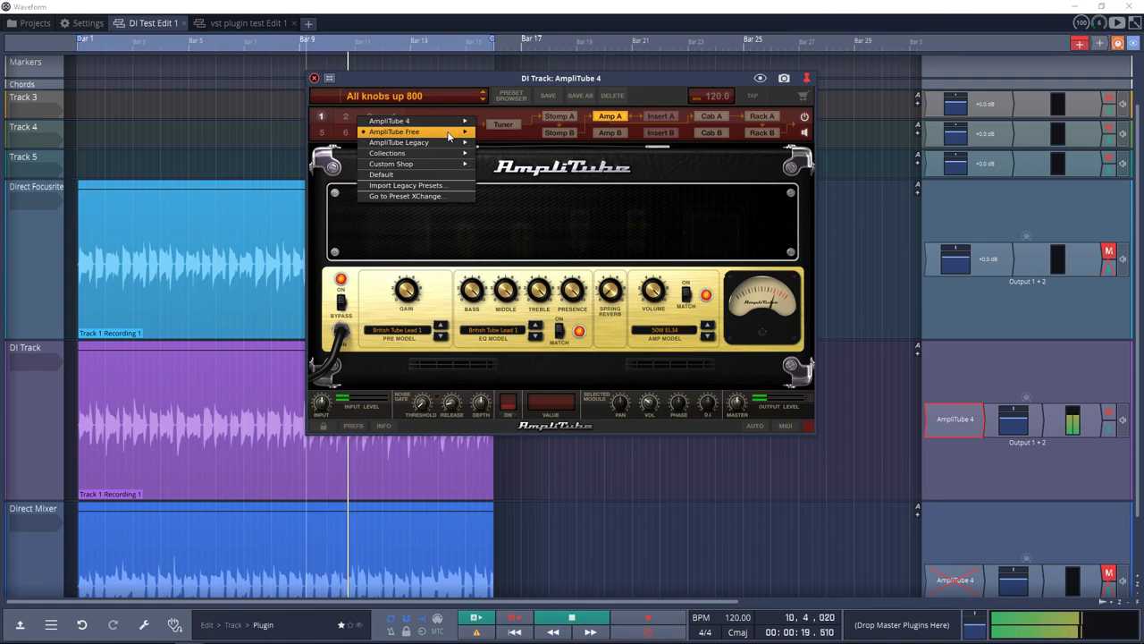
{"action": "mouse_move", "coordinate": [449, 134]}
{"action": "mouse_move", "coordinate": [535, 143]}
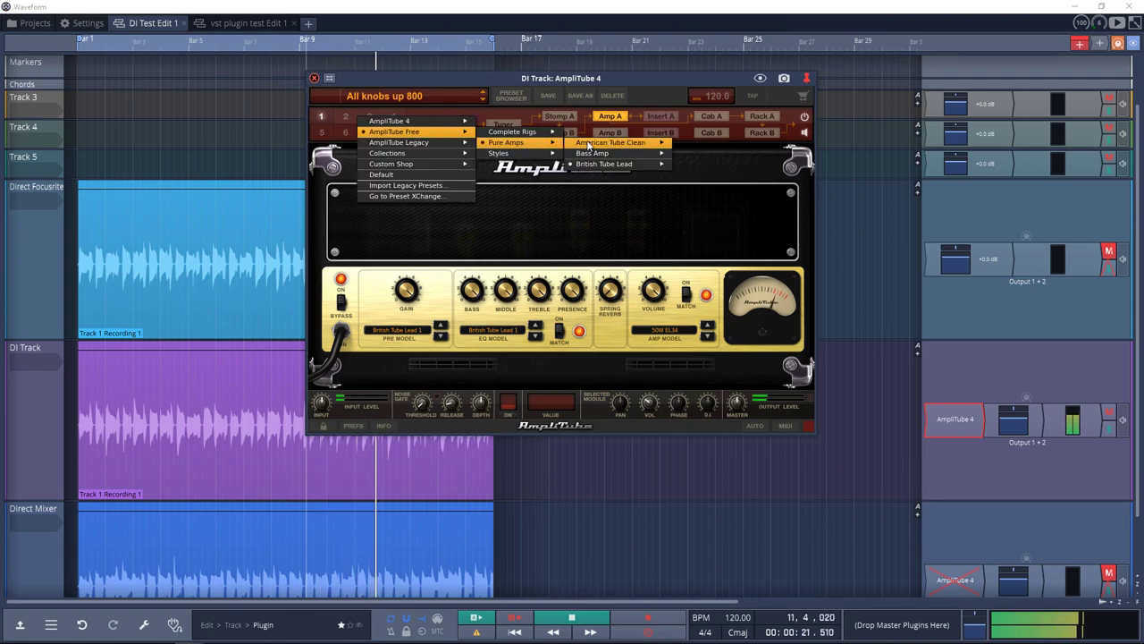
{"action": "mouse_move", "coordinate": [590, 146]}
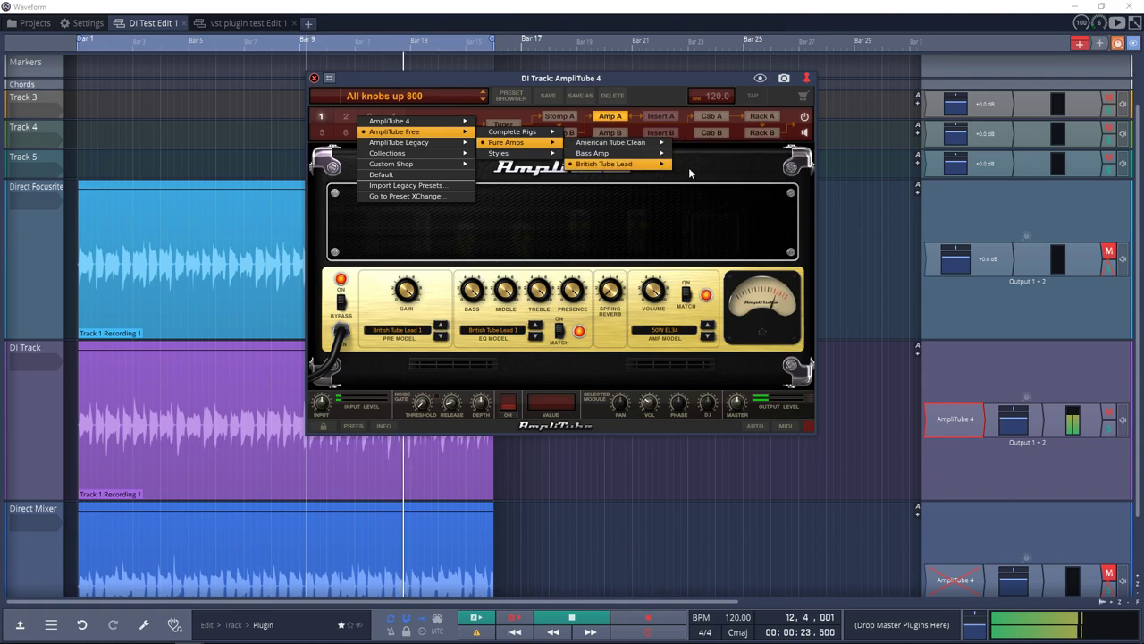
{"action": "mouse_move", "coordinate": [644, 145]}
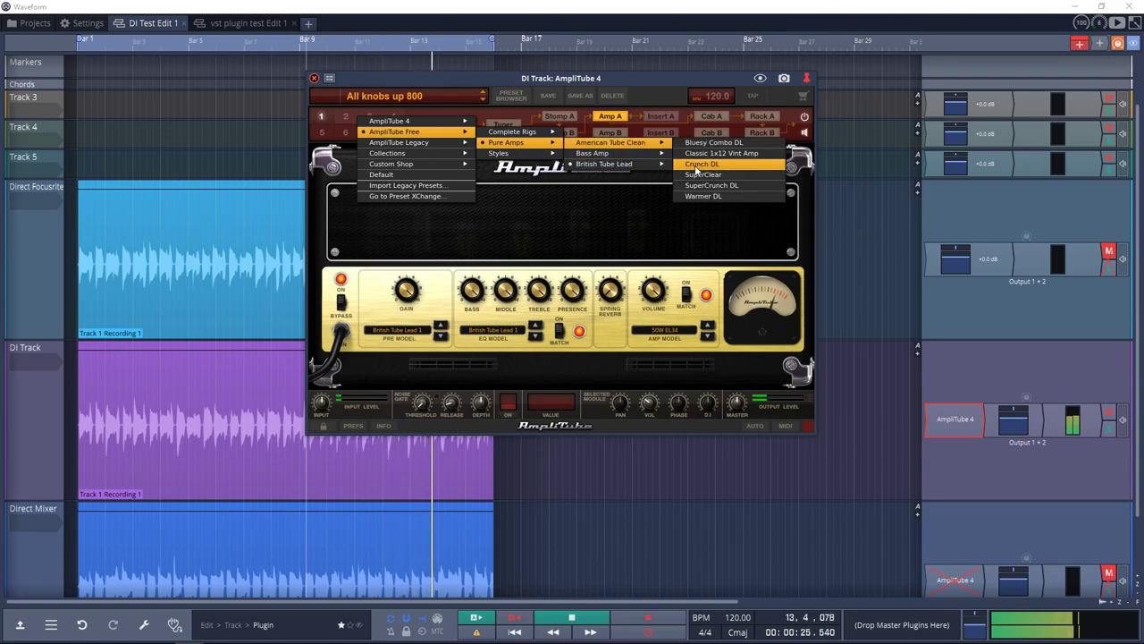
{"action": "left_click", "coordinate": [694, 165]}
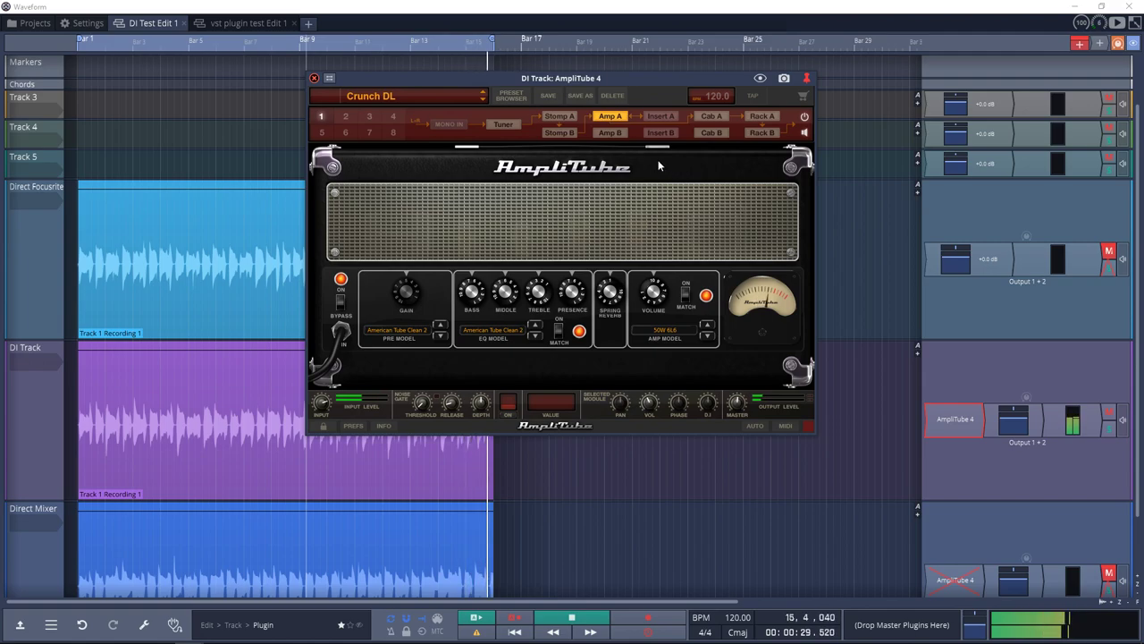
- Switch AmpliTube 4 to the Big 800 Rhythm preset from the Complete Rigs, Crunch category
{"action": "left_click", "coordinate": [398, 96]}
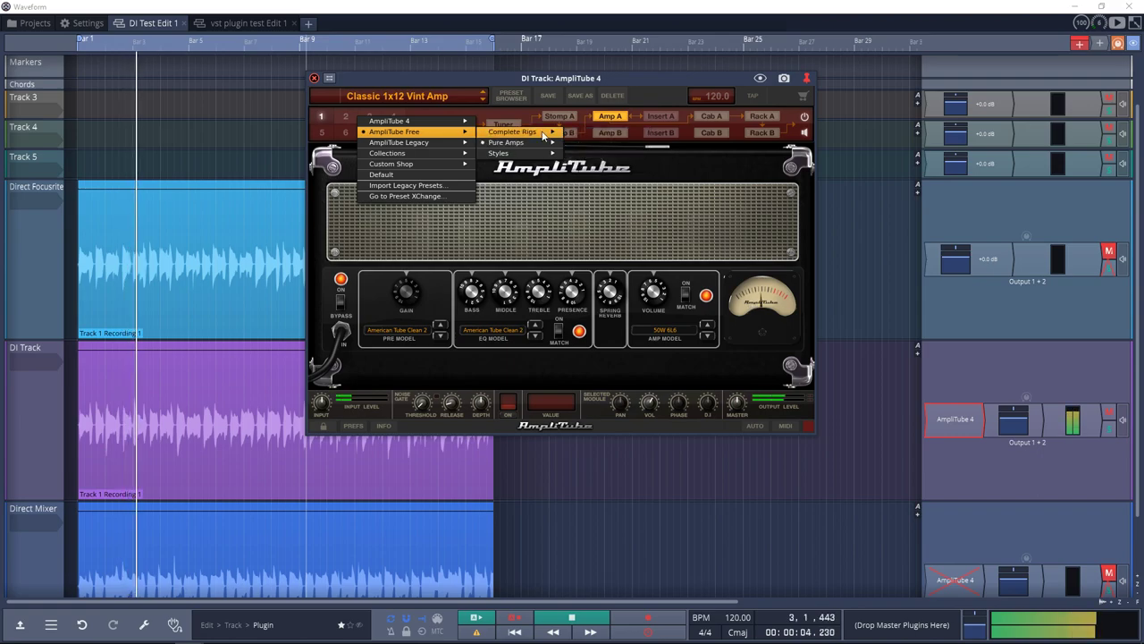
{"action": "mouse_move", "coordinate": [543, 132]}
{"action": "mouse_move", "coordinate": [617, 154]}
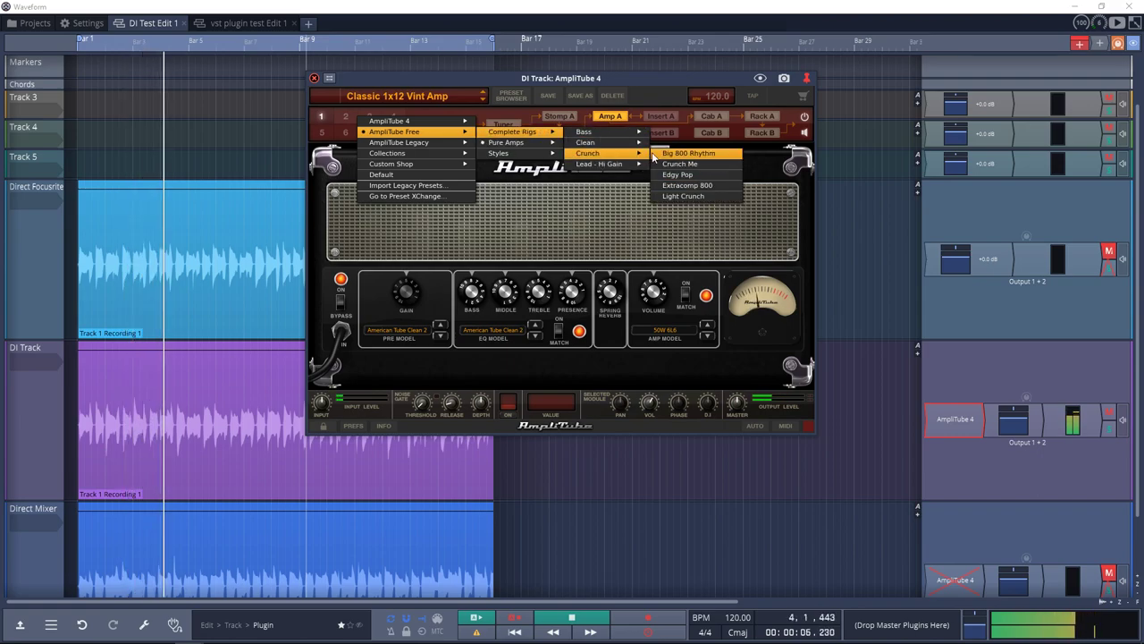
{"action": "left_click", "coordinate": [655, 153]}
{"action": "left_click", "coordinate": [422, 96]}
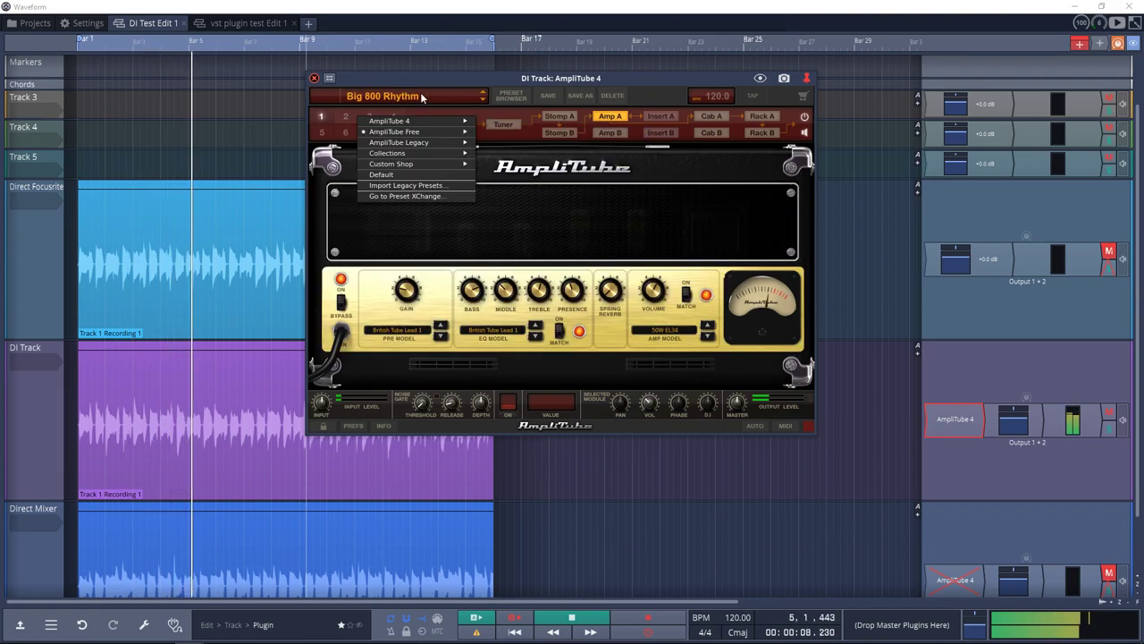
{"action": "mouse_move", "coordinate": [456, 132]}
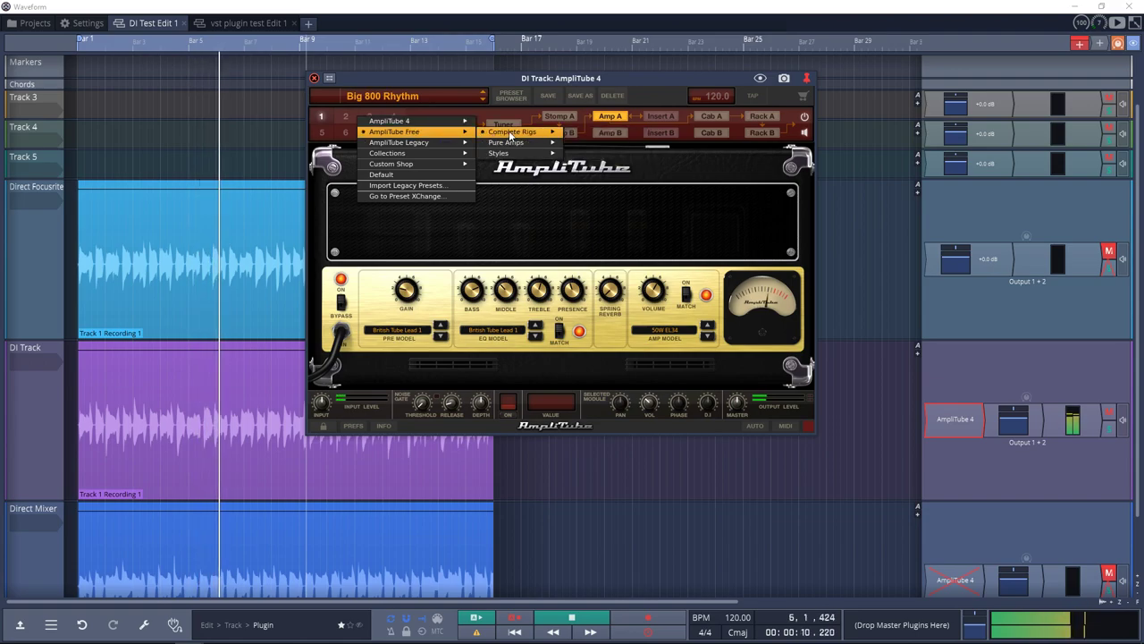
{"action": "mouse_move", "coordinate": [551, 145]}
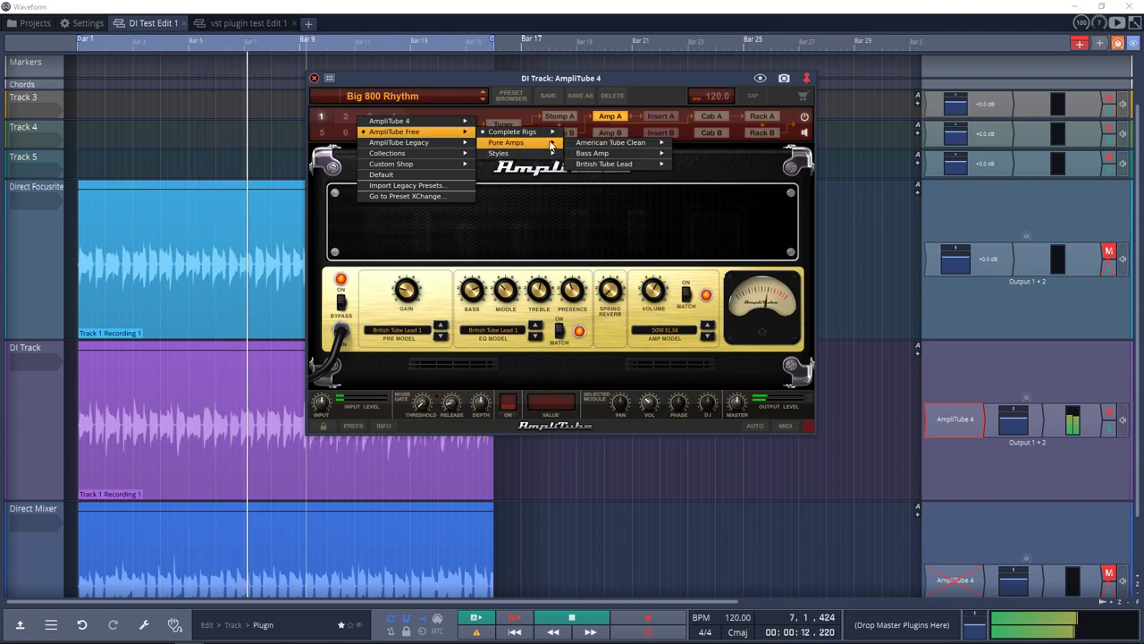
{"action": "mouse_move", "coordinate": [658, 170]}
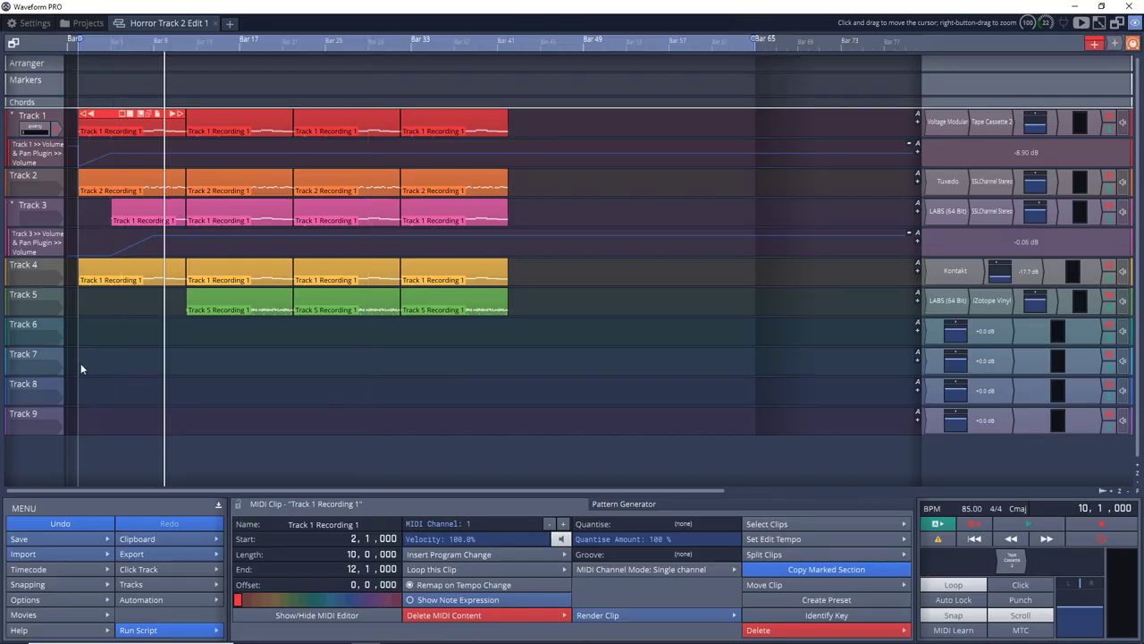
- Play the Horror Track 2 arrangement from bar 2 and stop playback after listening
{"action": "left_click", "coordinate": [81, 363]}
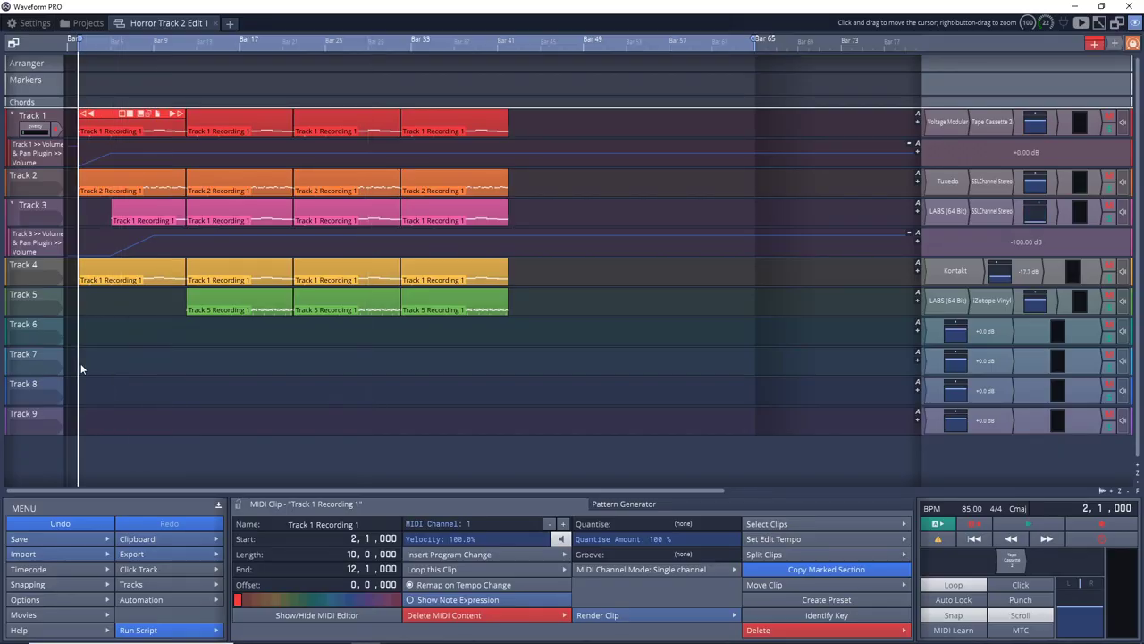
{"action": "key", "text": "space"}
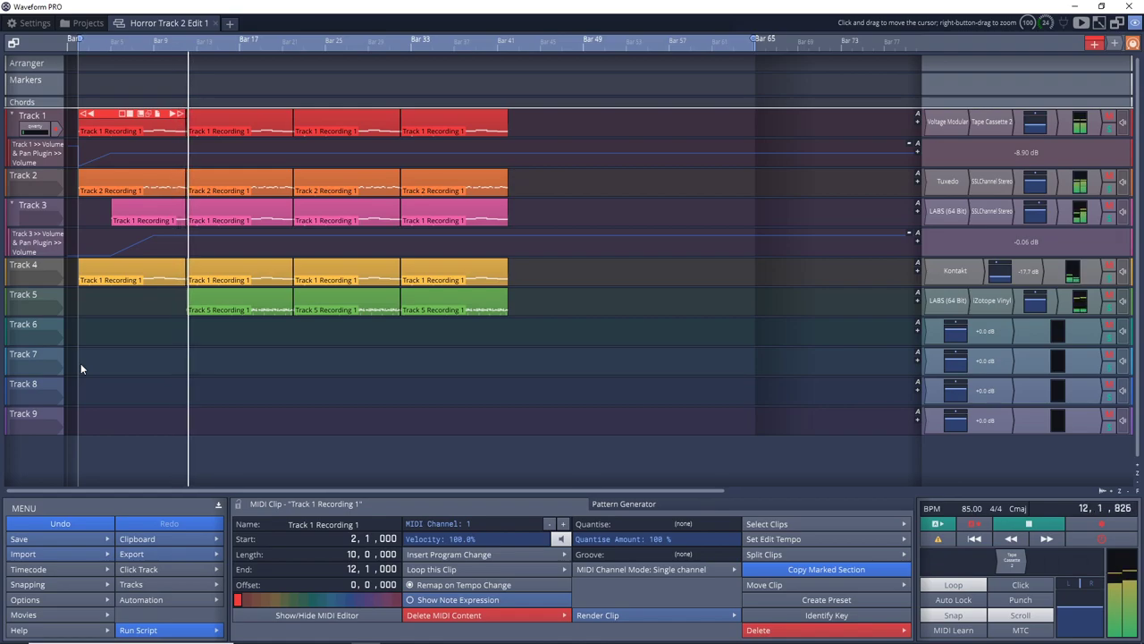
{"action": "key", "text": "space"}
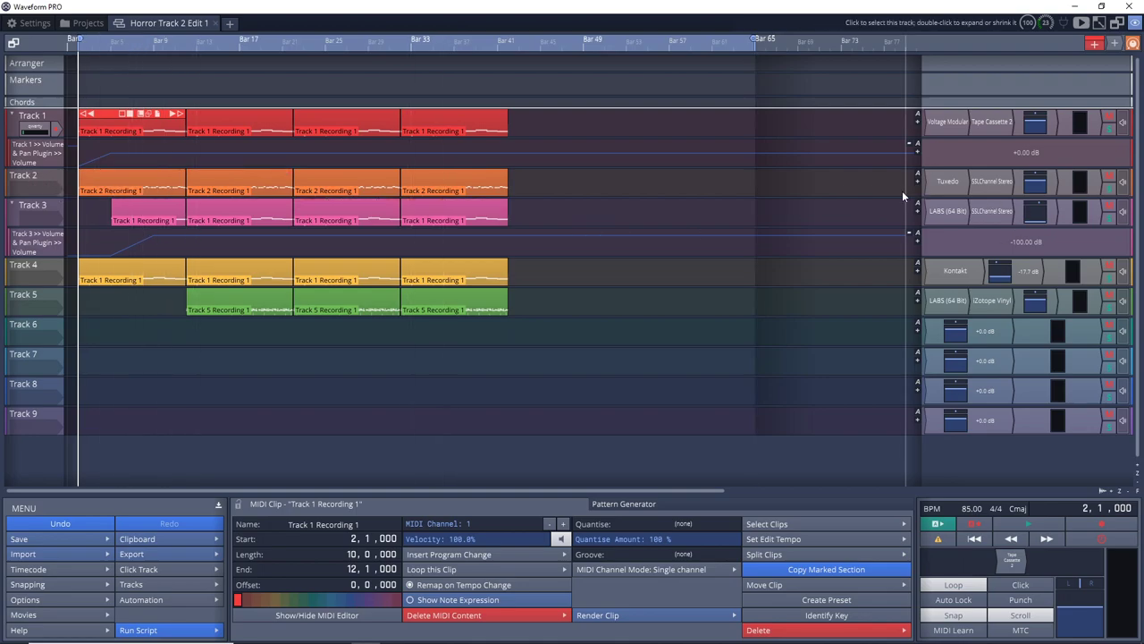
- View the Tuxedo plugin on Track 2, close its window and audition the track in solo
{"action": "double_click", "coordinate": [946, 182]}
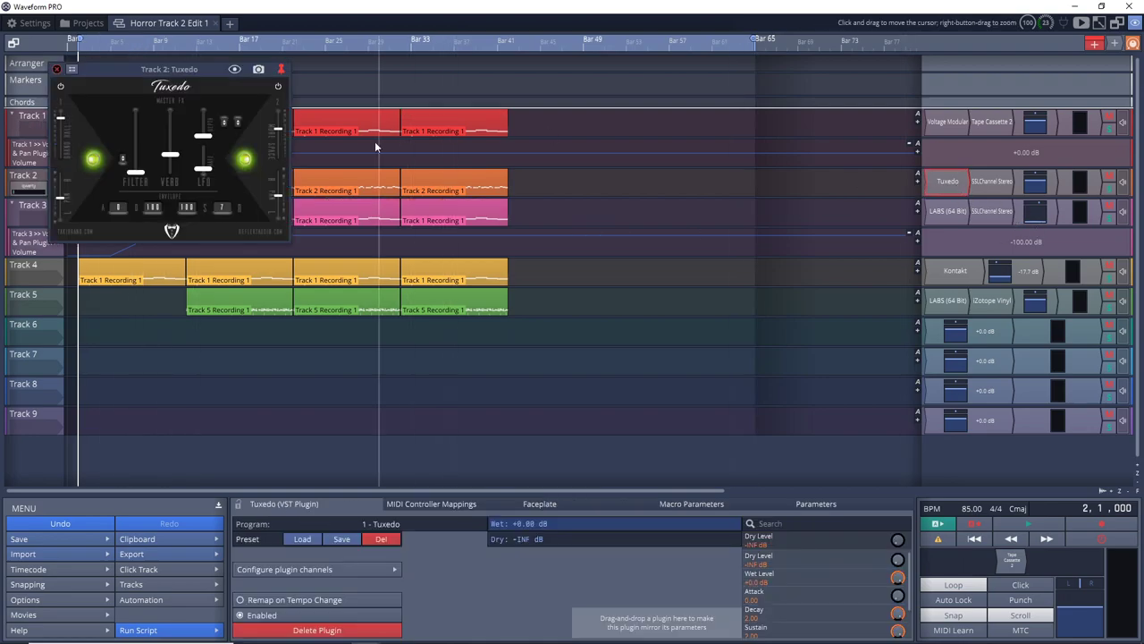
{"action": "left_click", "coordinate": [56, 69]}
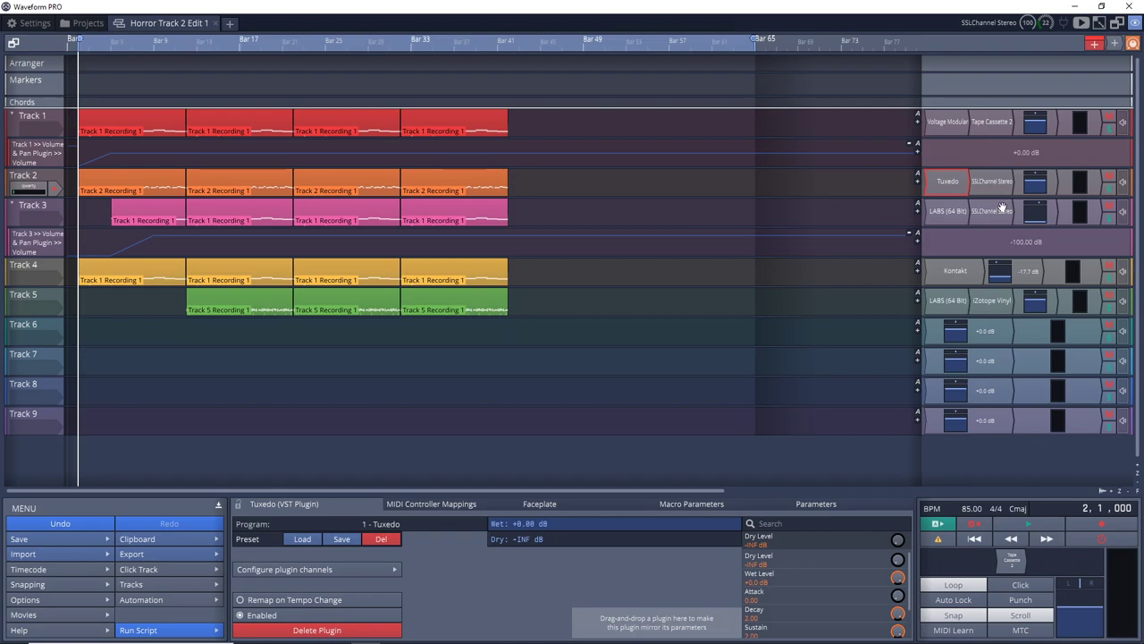
{"action": "double_click", "coordinate": [941, 181]}
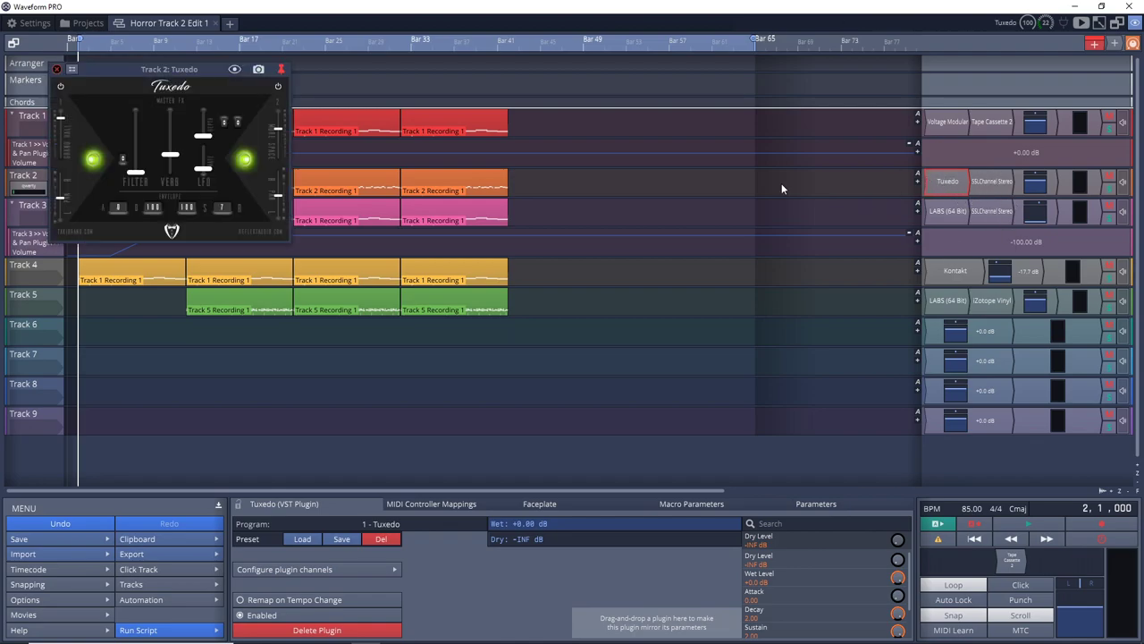
{"action": "left_click", "coordinate": [55, 70]}
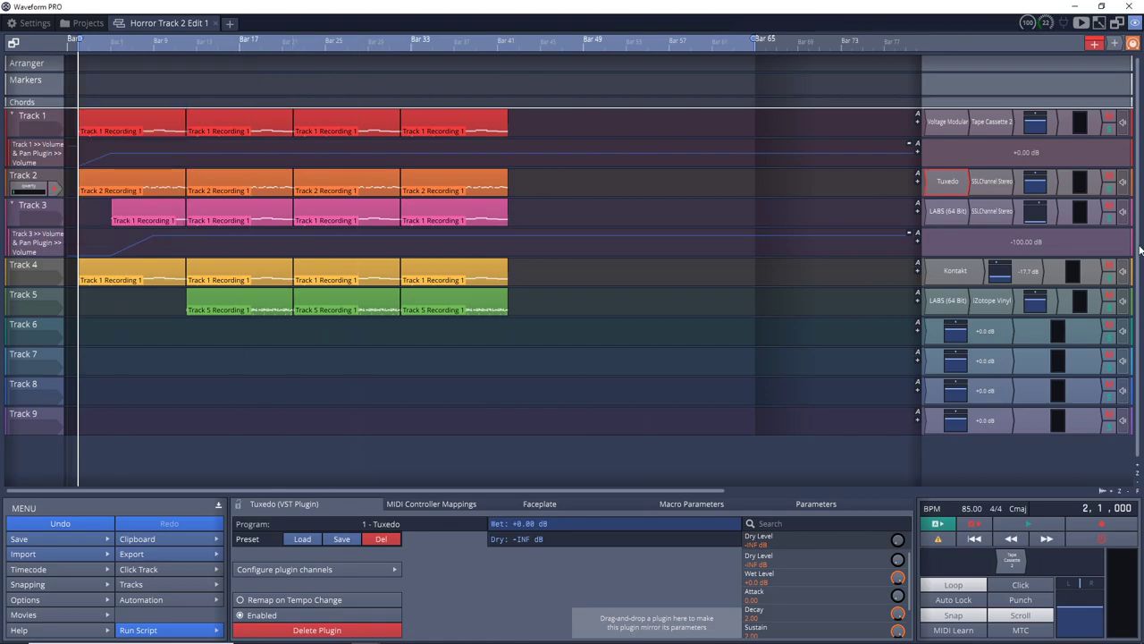
{"action": "key", "text": "space"}
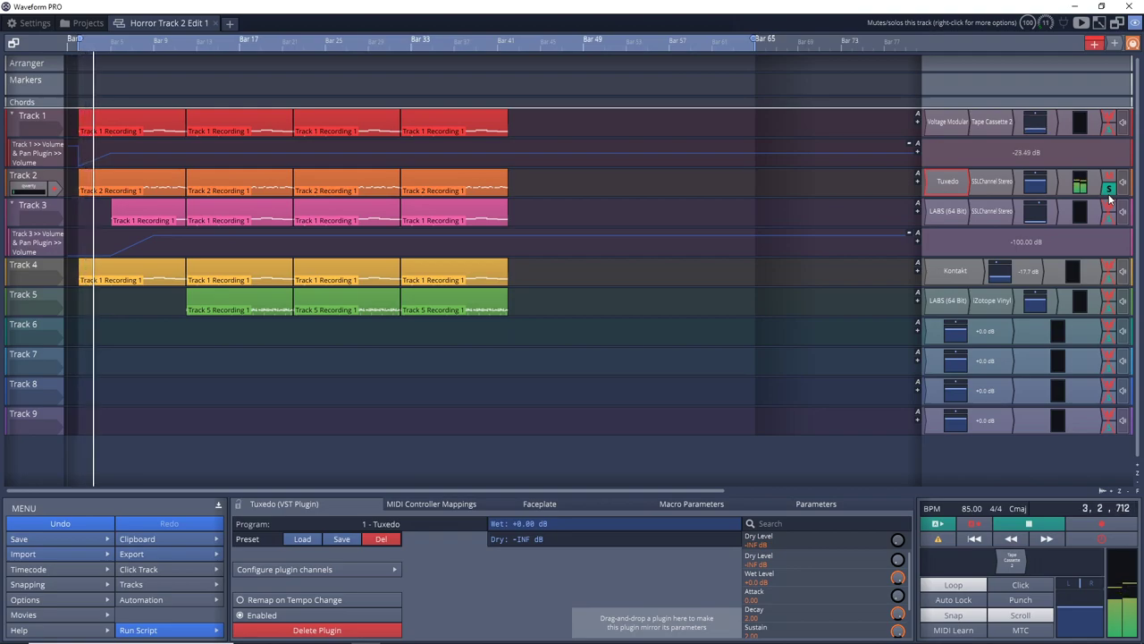
{"action": "key", "text": "space"}
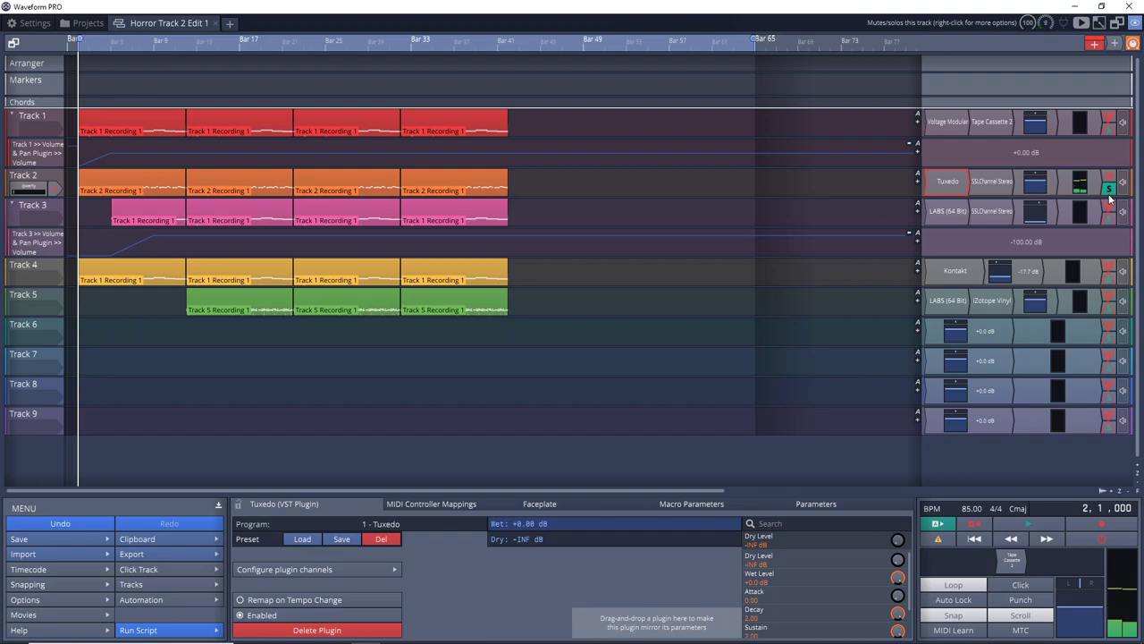
- Open Voltage Modular on Track 1, clear of the clips, and audition the soloed track from its second clip
{"action": "mouse_move", "coordinate": [132, 117]}
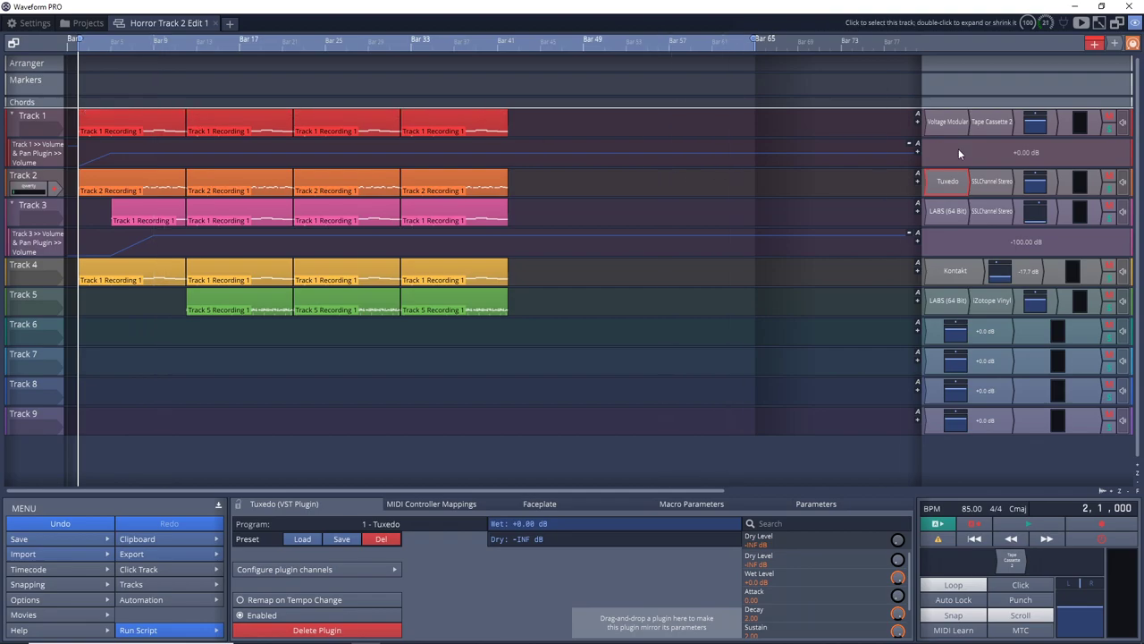
{"action": "double_click", "coordinate": [948, 122]}
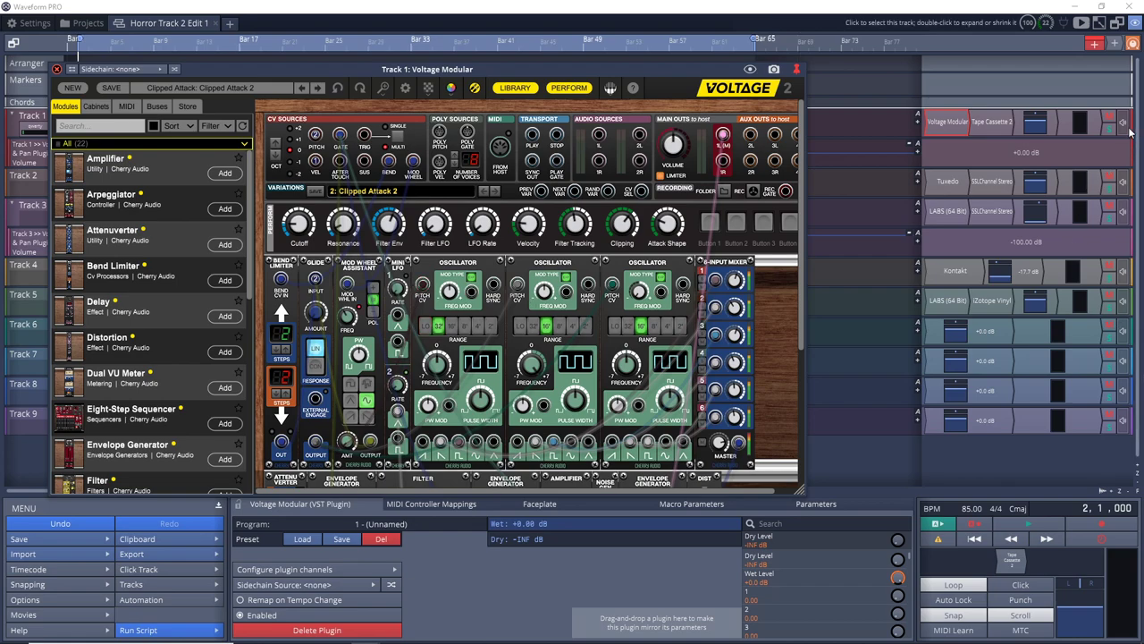
{"action": "left_click_drag", "start_coordinate": [225, 68], "coordinate": [466, 89]}
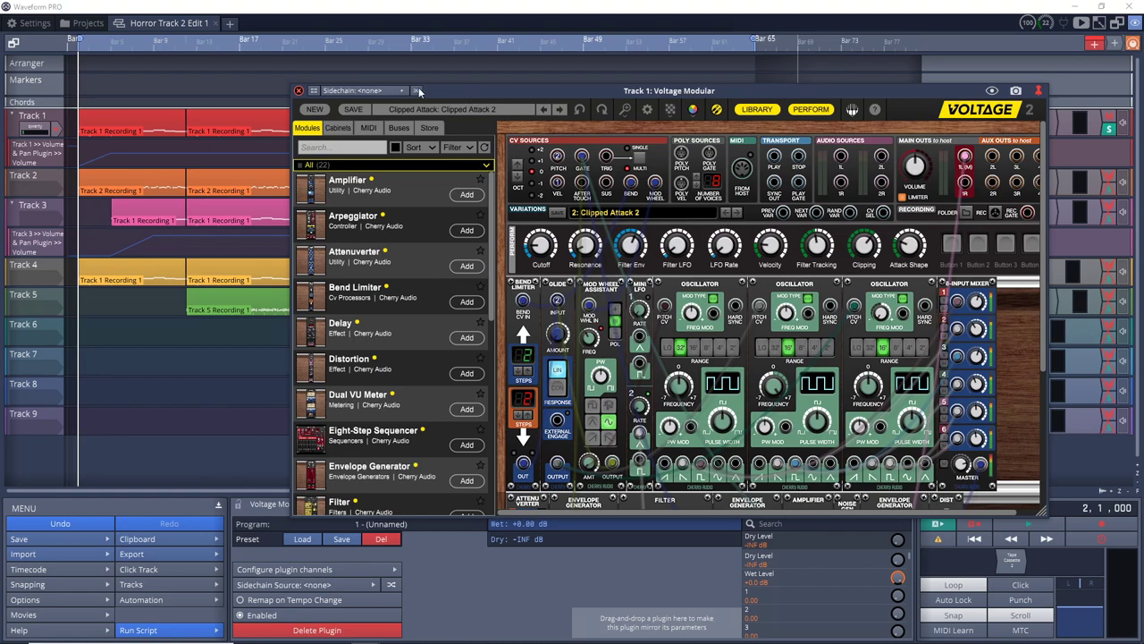
{"action": "left_click", "coordinate": [186, 142]}
{"action": "key", "text": "space"}
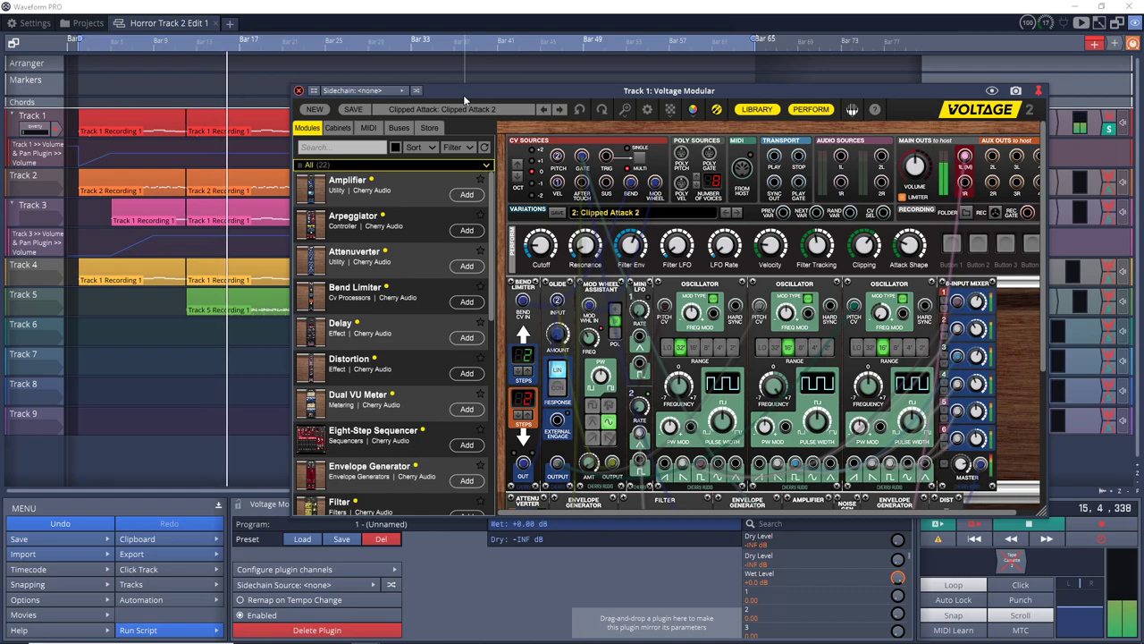
- Move Voltage Modular clear of the mixer strips, stop the Track 1 audition, clear its solo and close the plugin
{"action": "left_click_drag", "start_coordinate": [464, 97], "coordinate": [294, 86]}
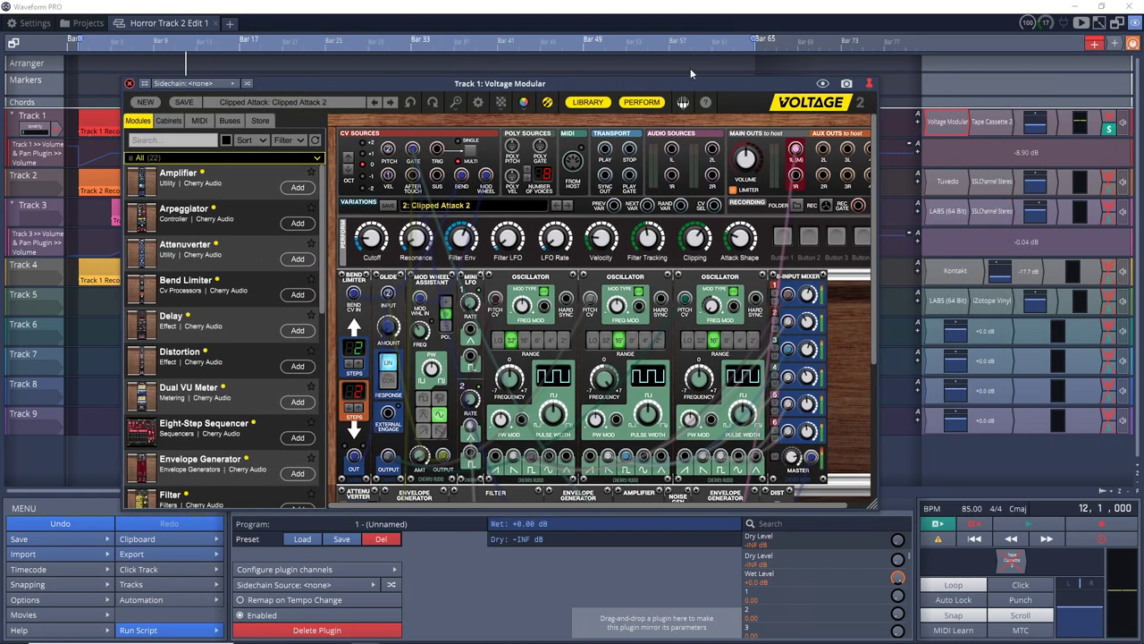
{"action": "left_click", "coordinate": [1069, 142]}
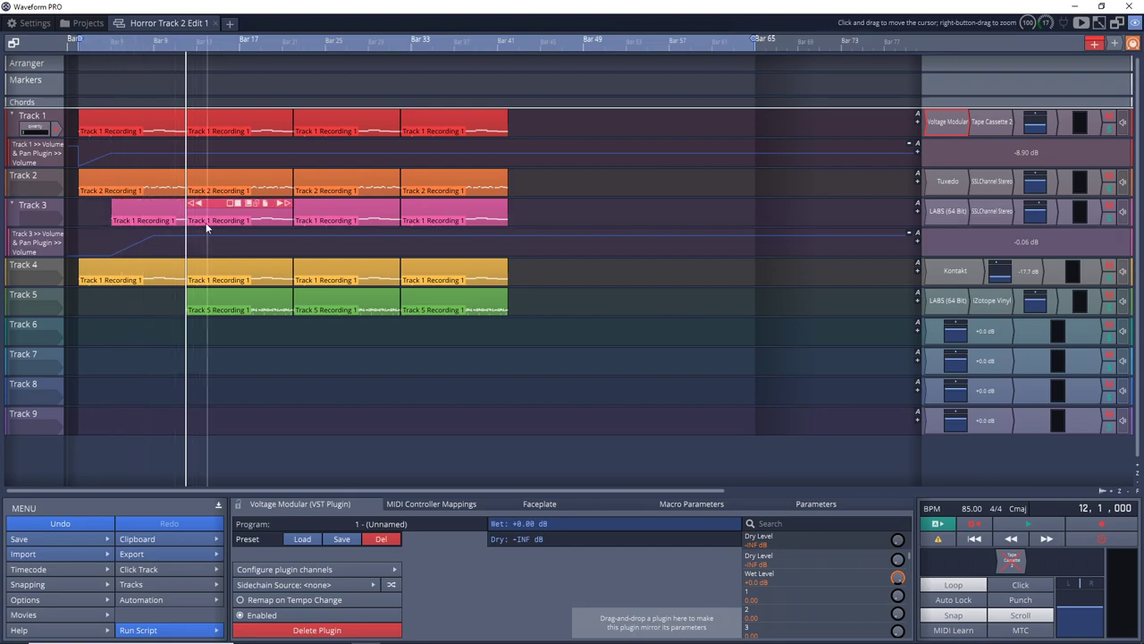
- View LABS on Track 3, audition the soloed track from bar 12, clear the solo and close the plugin
{"action": "double_click", "coordinate": [937, 215]}
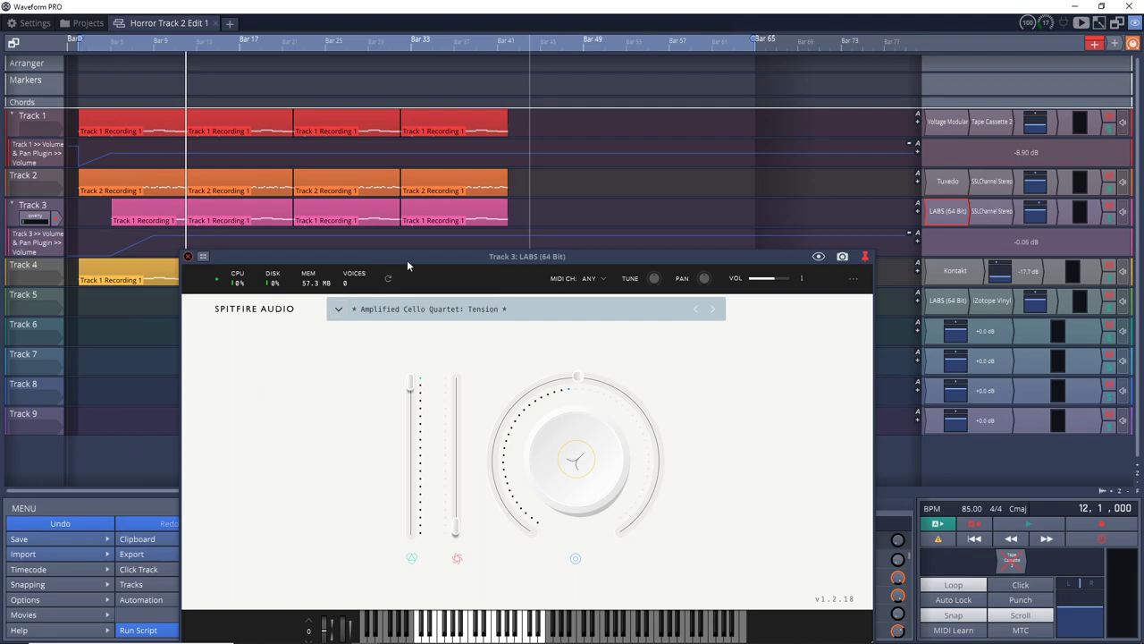
{"action": "mouse_move", "coordinate": [407, 261]}
{"action": "left_mouse_down"}
{"action": "mouse_move", "coordinate": [461, 218]}
{"action": "mouse_move", "coordinate": [413, 265]}
{"action": "mouse_move", "coordinate": [424, 268]}
{"action": "left_mouse_up"}
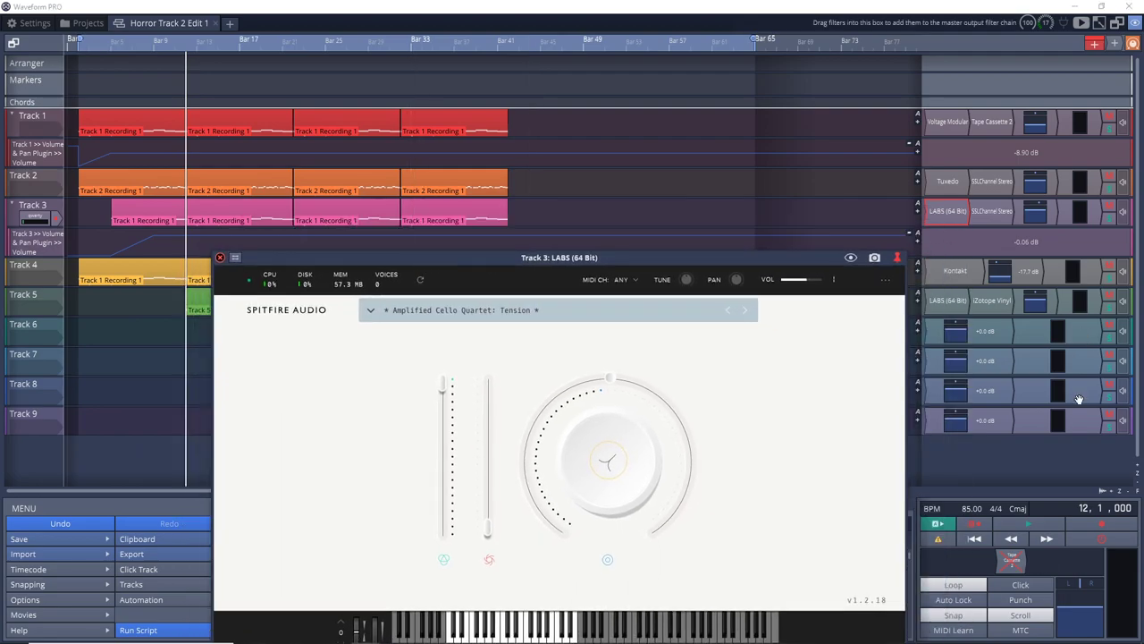
{"action": "left_click", "coordinate": [1110, 220]}
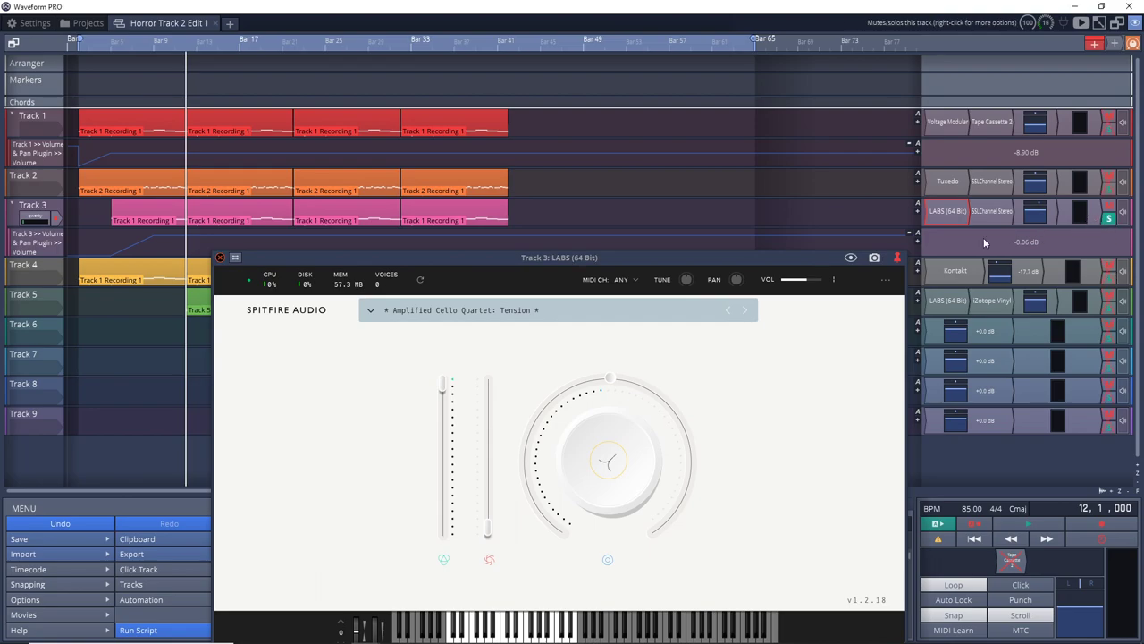
{"action": "left_click", "coordinate": [501, 260]}
{"action": "key", "text": "space"}
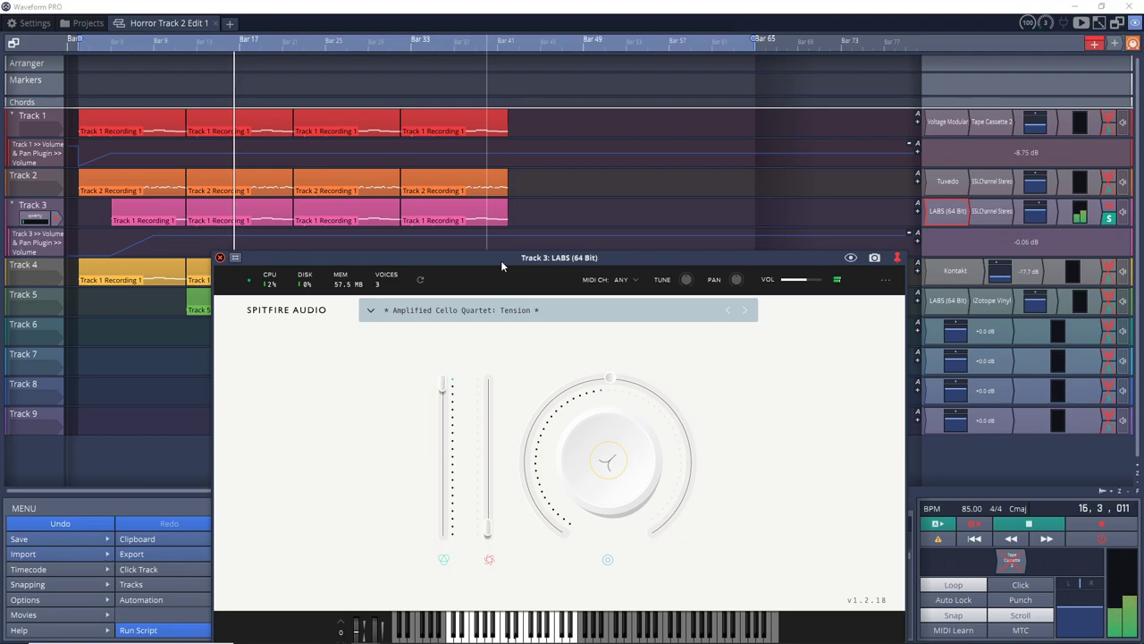
{"action": "key", "text": "space"}
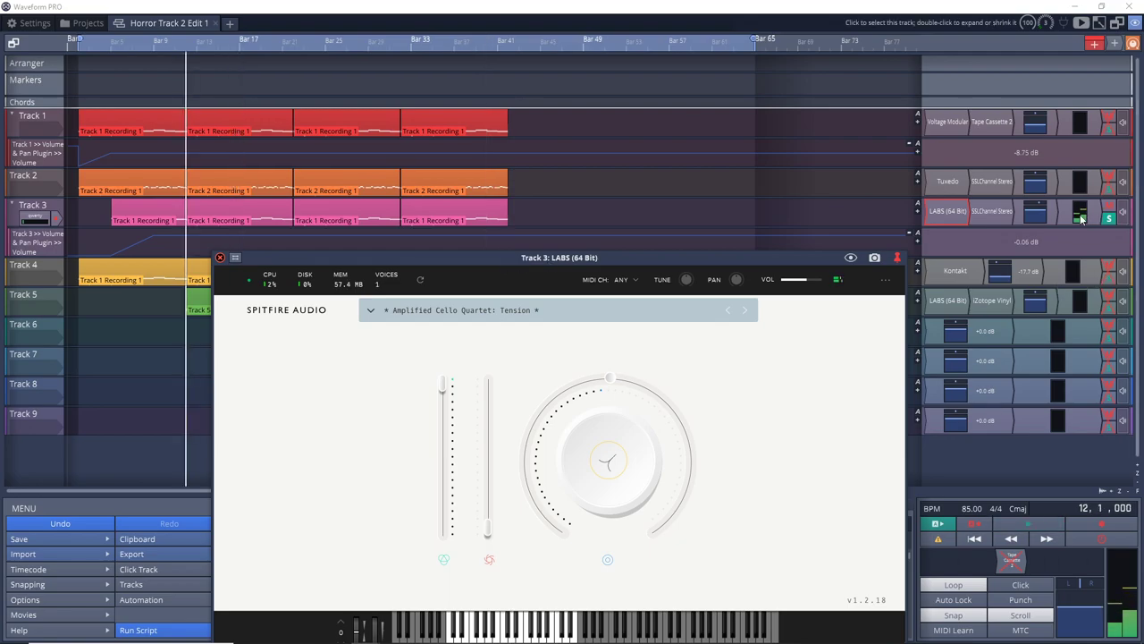
{"action": "left_click", "coordinate": [948, 211]}
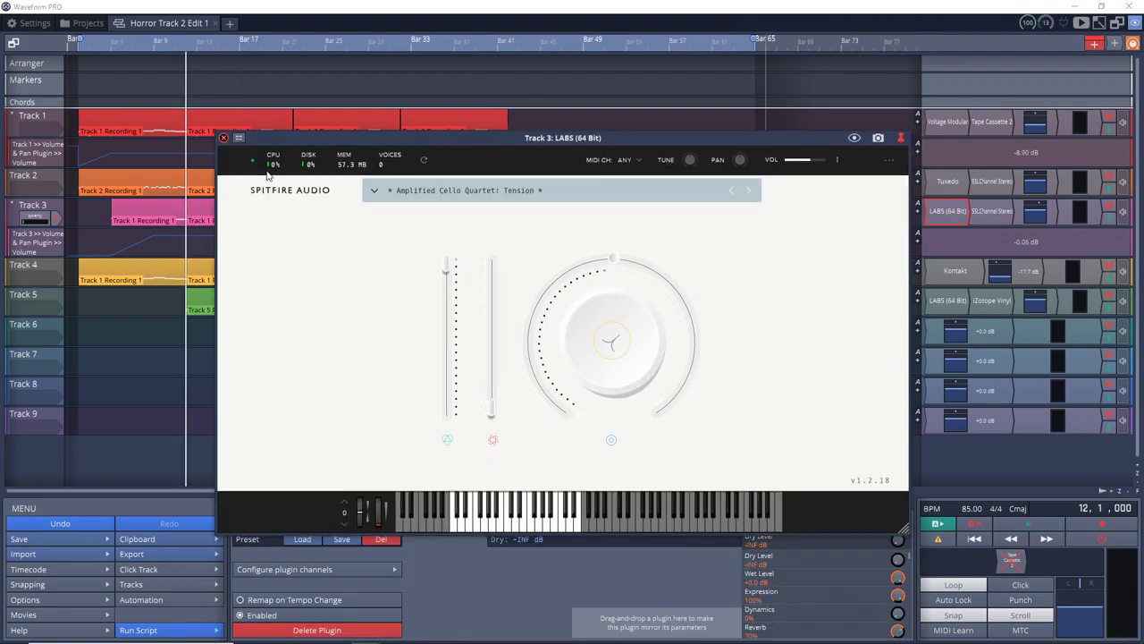
{"action": "left_click", "coordinate": [224, 138]}
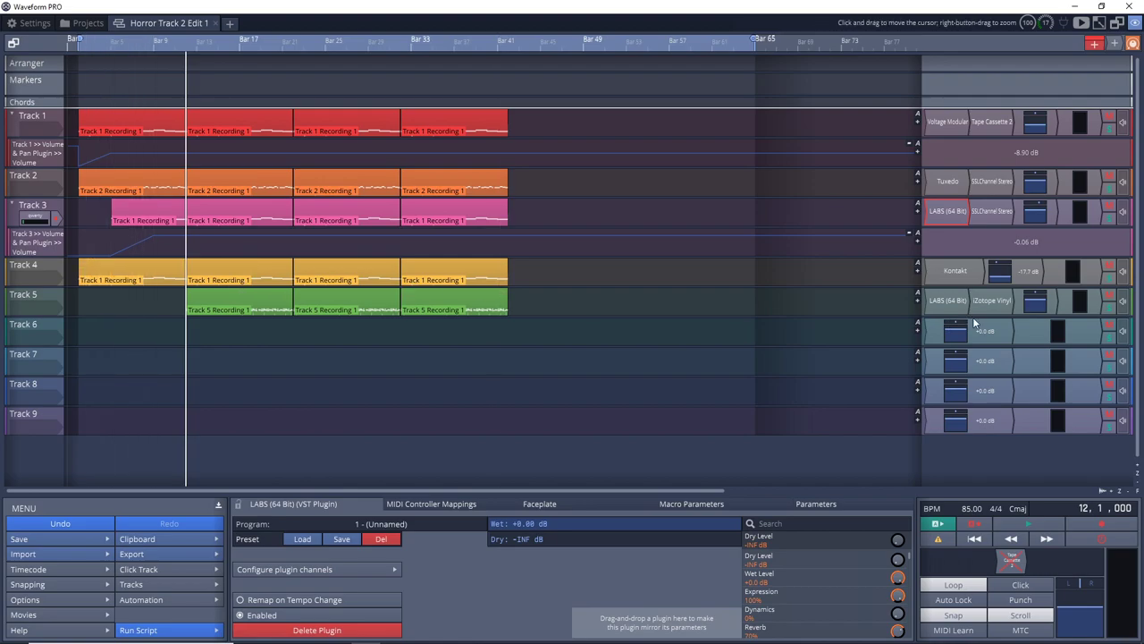
- View Kontakt on Track 4, audition the soloed track from bar 2, clear the solo and close the plugin
{"action": "double_click", "coordinate": [955, 270]}
{"action": "left_click_drag", "start_coordinate": [156, 73], "coordinate": [328, 60]}
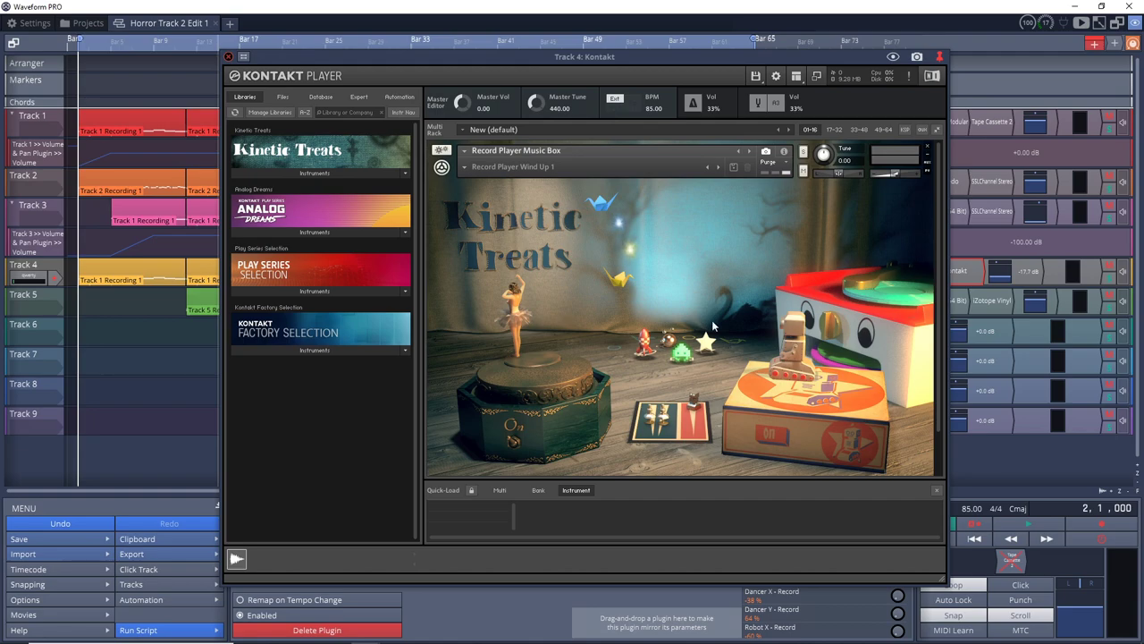
{"action": "left_click", "coordinate": [1108, 278]}
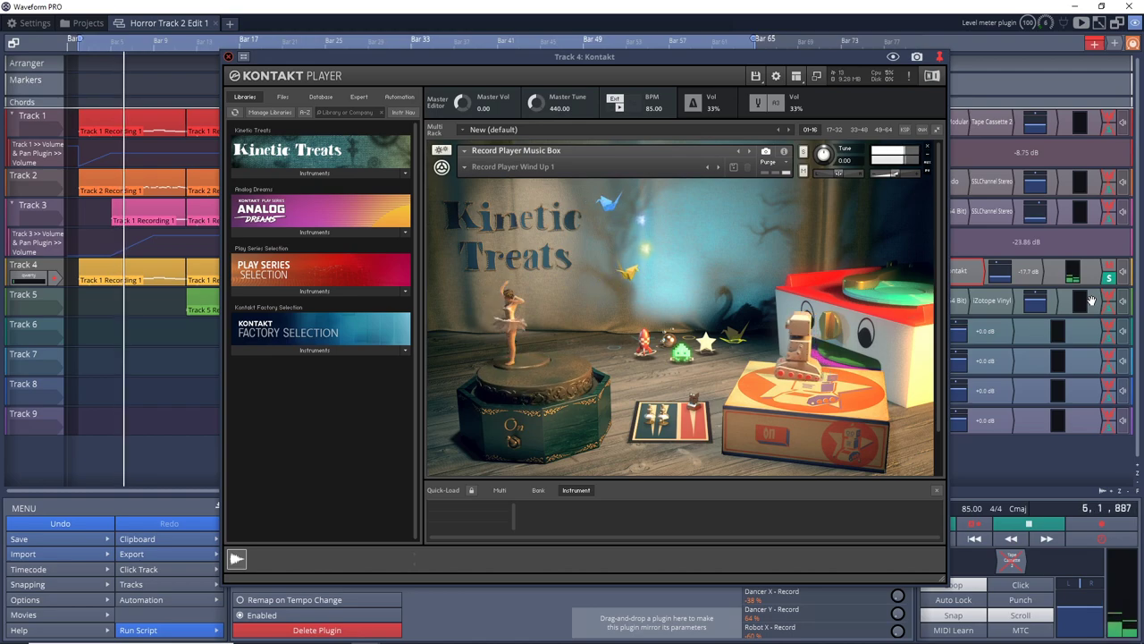
{"action": "key", "text": "space"}
{"action": "left_click_drag", "start_coordinate": [372, 55], "coordinate": [323, 51]}
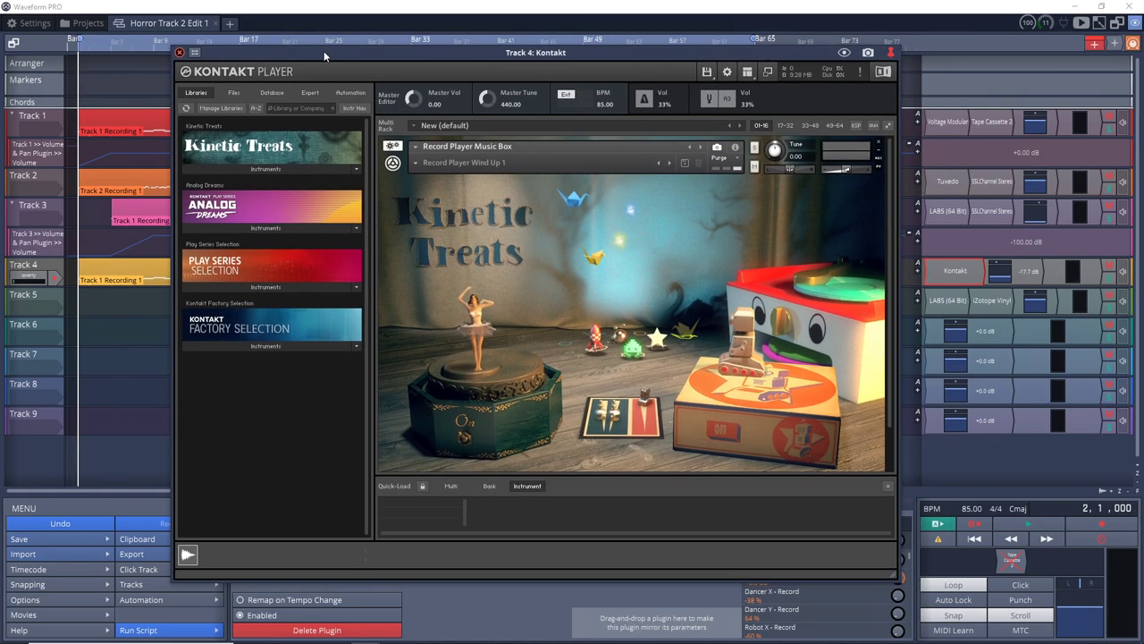
{"action": "left_click", "coordinate": [182, 52]}
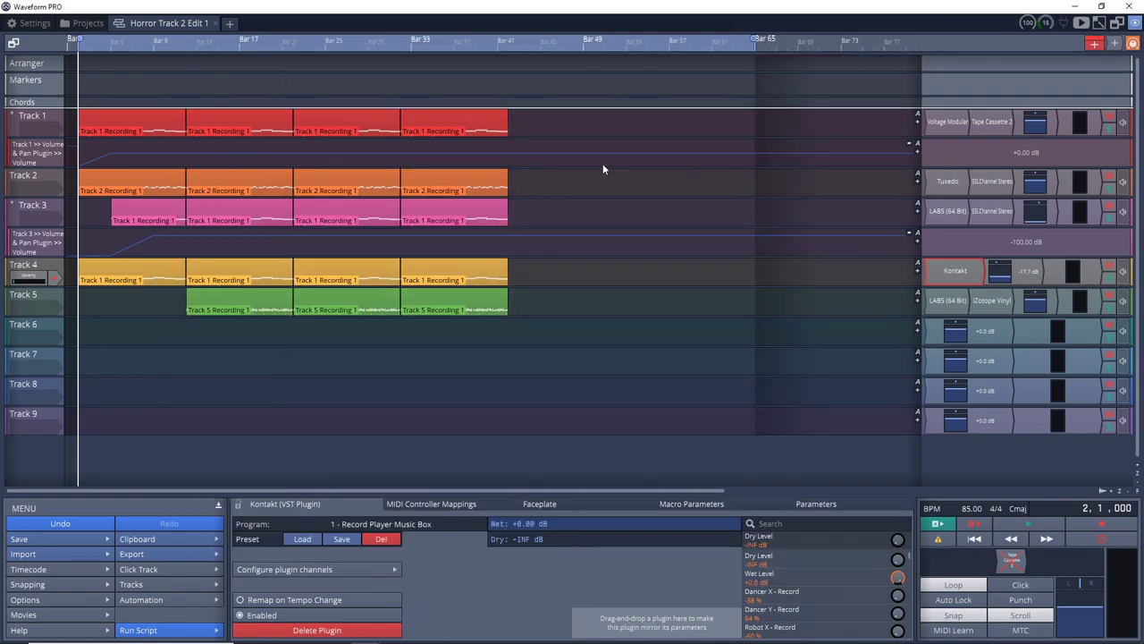
- Open Voltage Modular and Tape Cassette 2 on Track 1, solo the track and disable Tape Cassette 2
{"action": "double_click", "coordinate": [946, 121]}
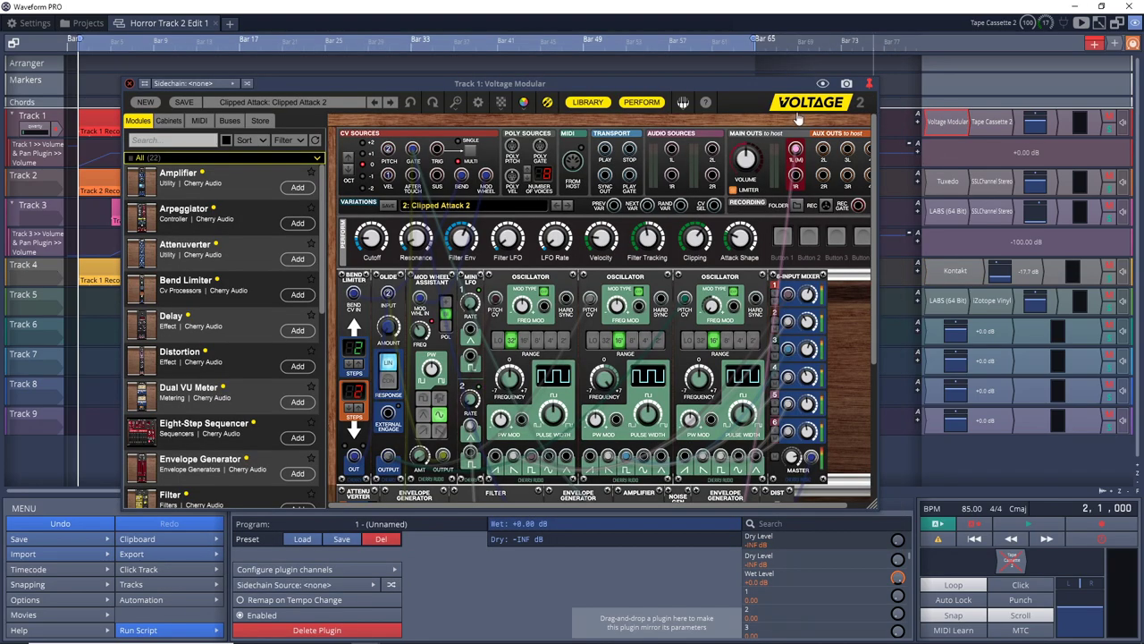
{"action": "double_click", "coordinate": [999, 130]}
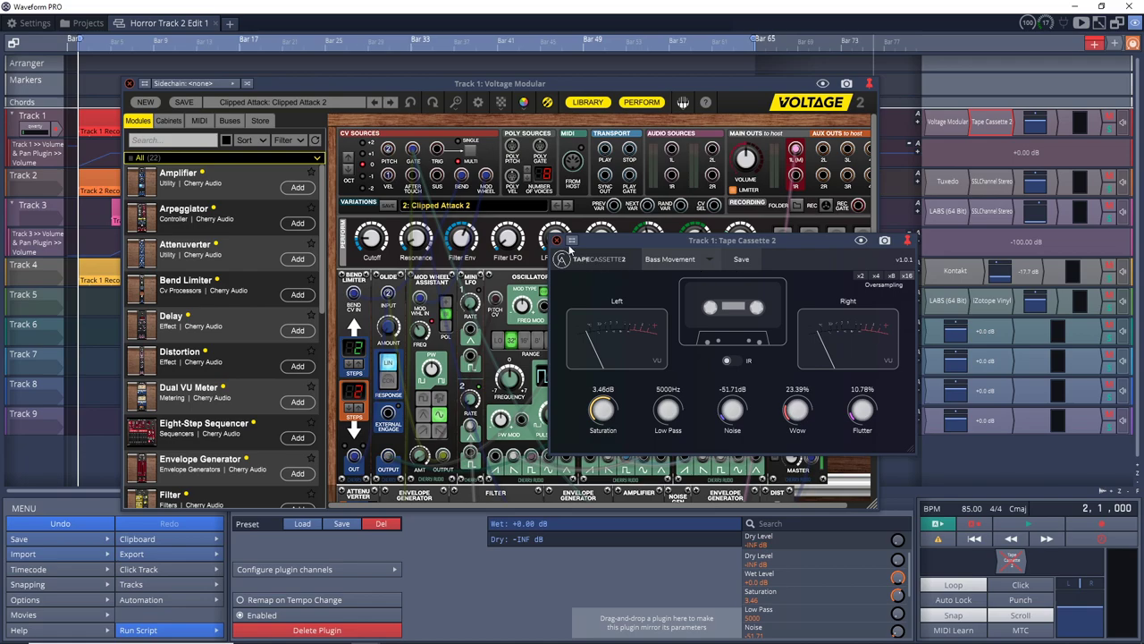
{"action": "left_click", "coordinate": [556, 243]}
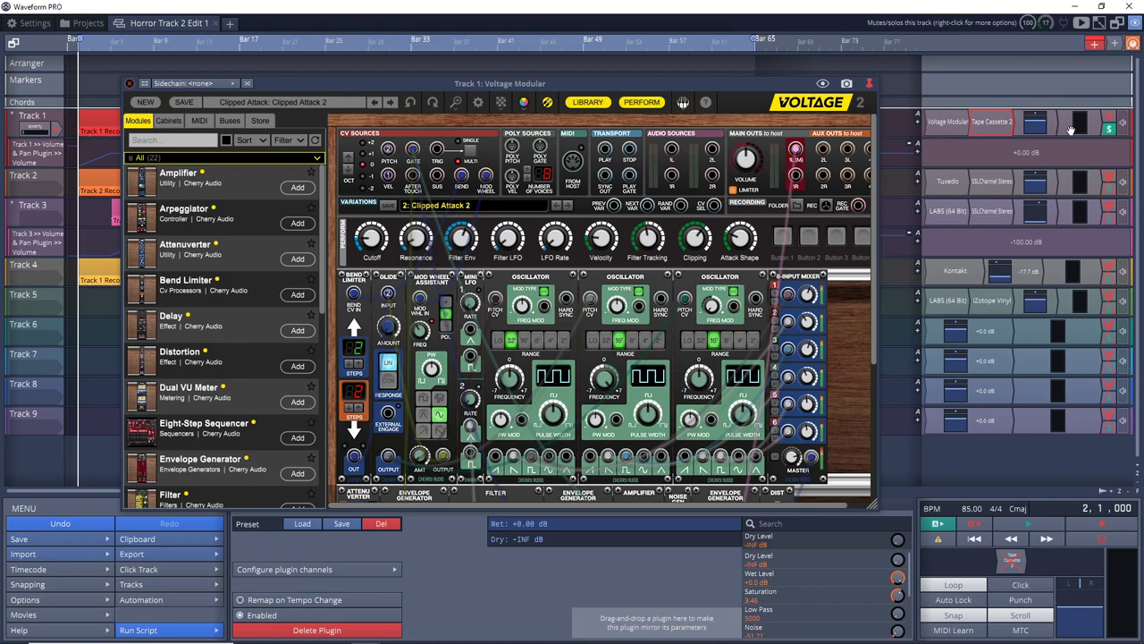
{"action": "double_click", "coordinate": [990, 124]}
{"action": "right_click", "coordinate": [988, 126]}
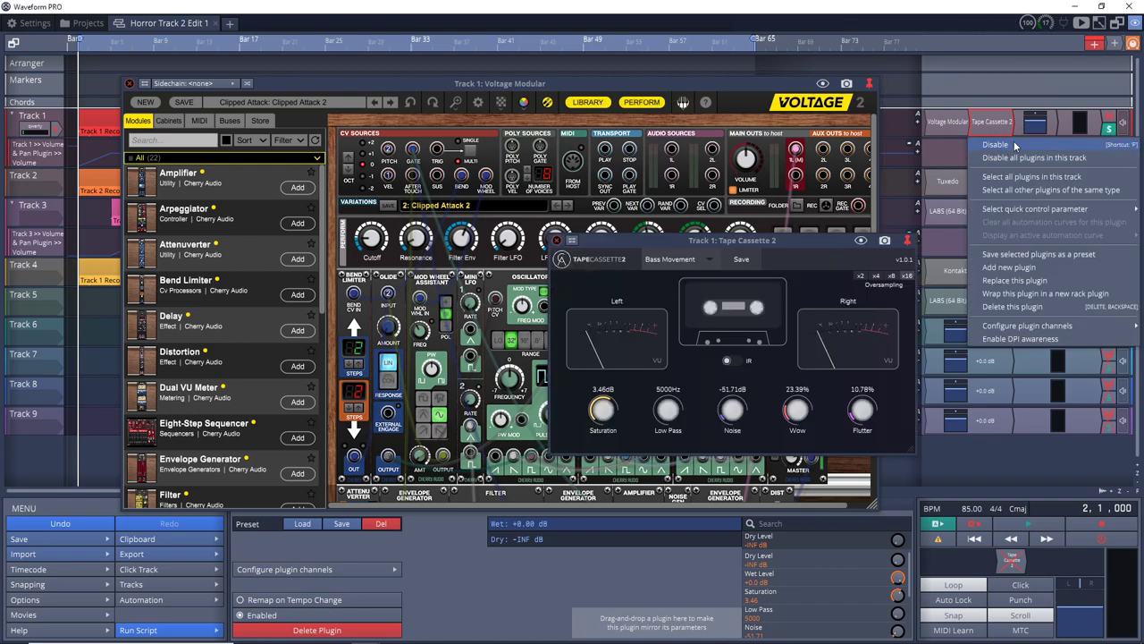
{"action": "left_click", "coordinate": [1013, 145]}
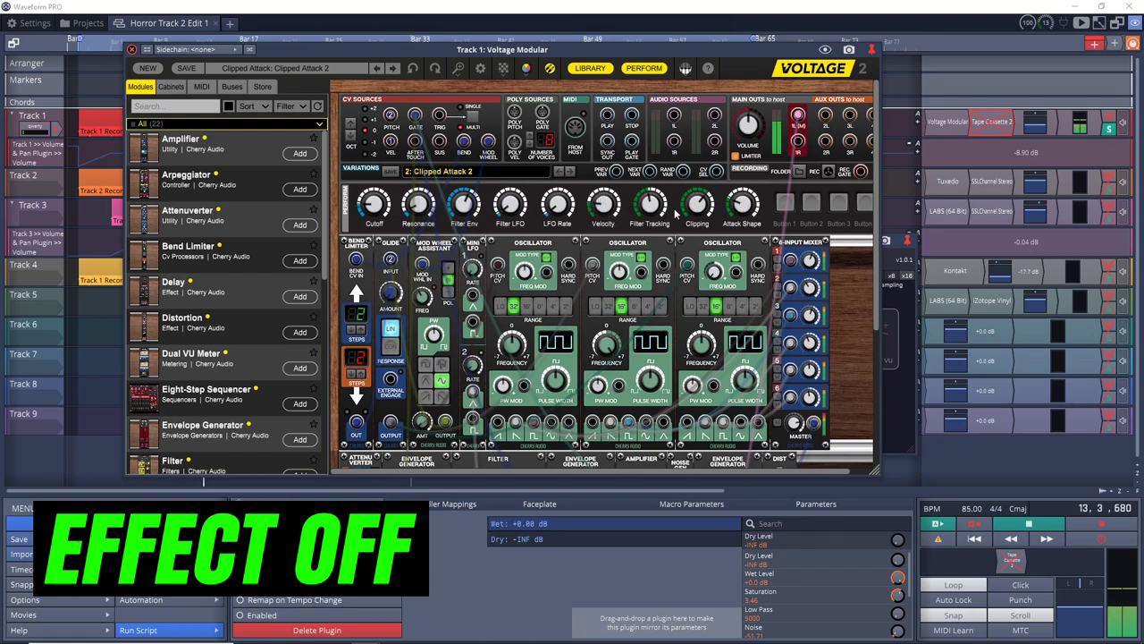
- Compare Track 1 with Tape Cassette 2 on and off during playback, leave it enabled, and close the plugin windows after stopping
{"action": "right_click", "coordinate": [991, 127]}
{"action": "left_click", "coordinate": [989, 143]}
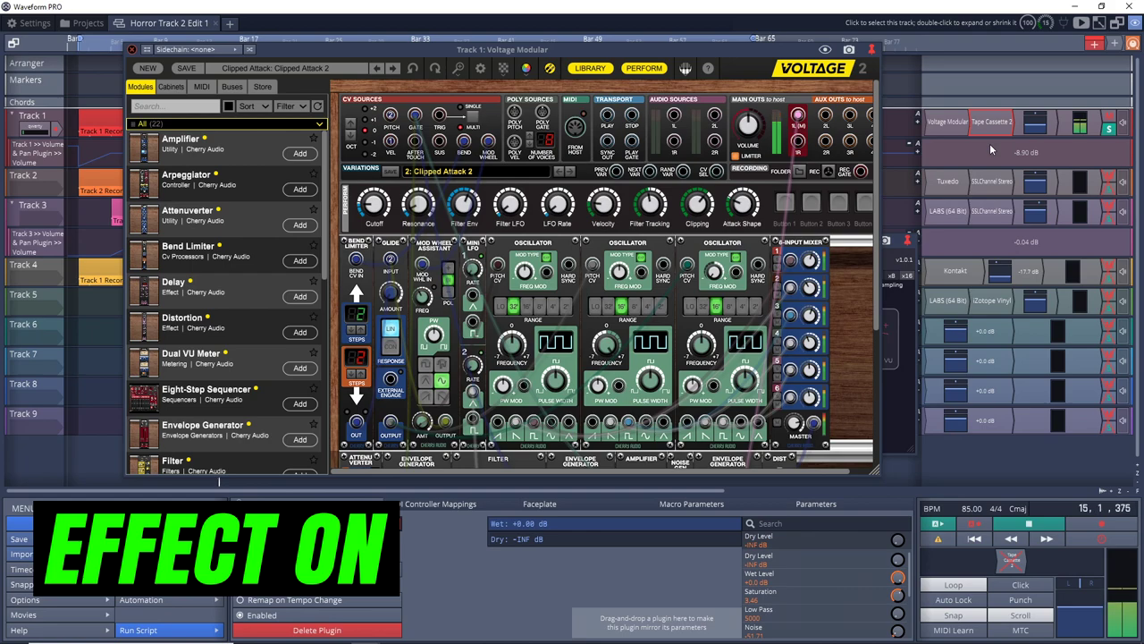
{"action": "right_click", "coordinate": [989, 128]}
{"action": "left_click", "coordinate": [995, 145]}
{"action": "right_click", "coordinate": [990, 127]}
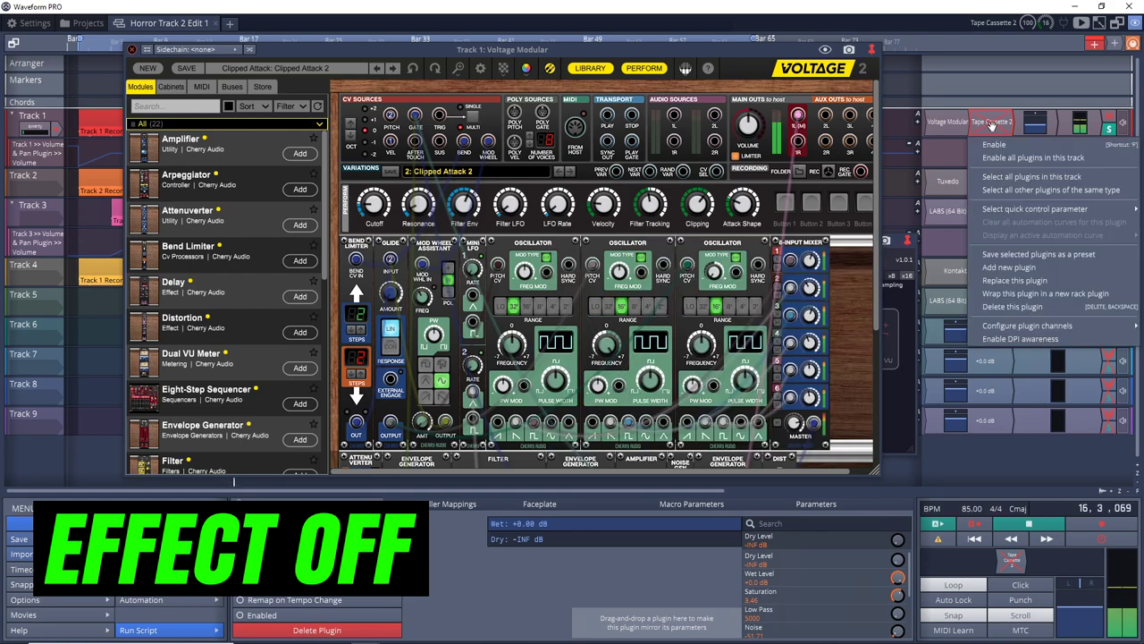
{"action": "left_click", "coordinate": [995, 145]}
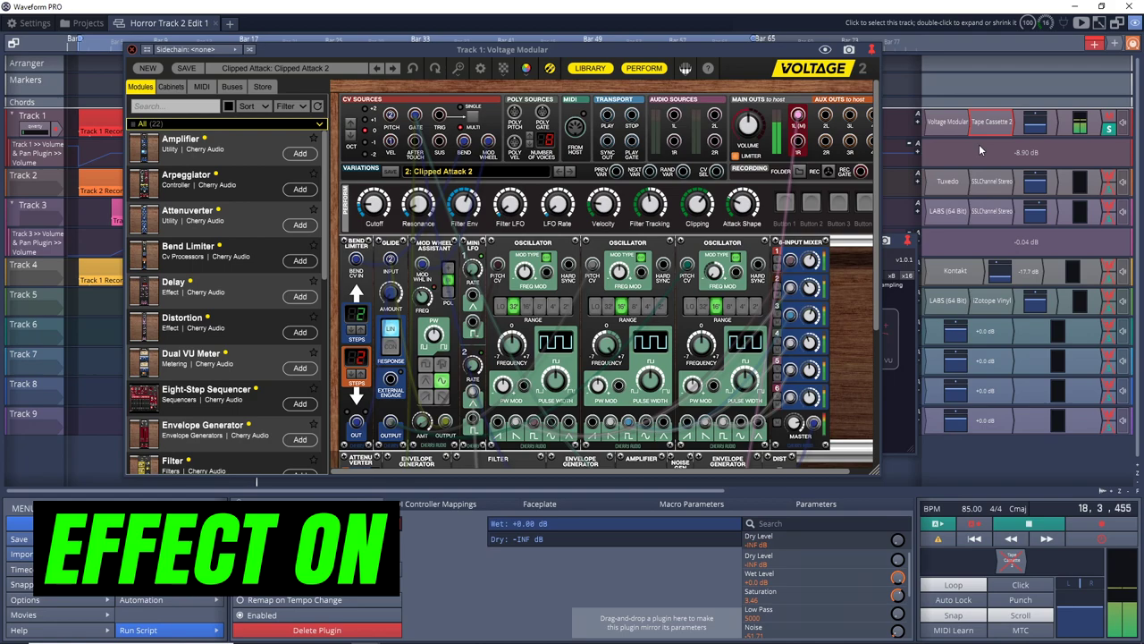
{"action": "key", "text": "space"}
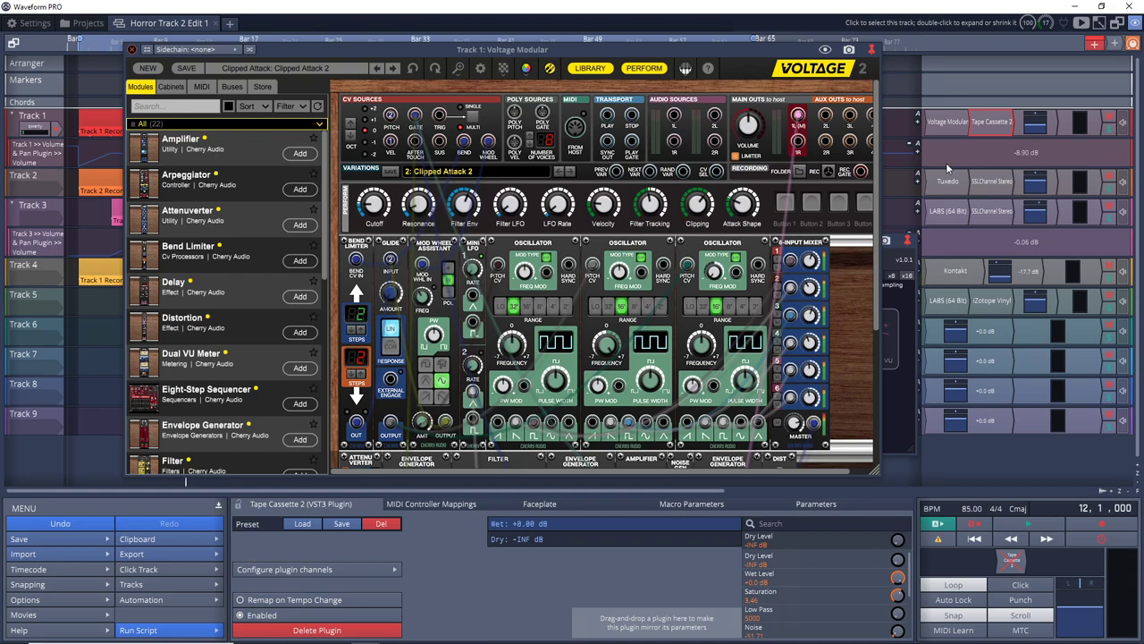
{"action": "left_click", "coordinate": [946, 163]}
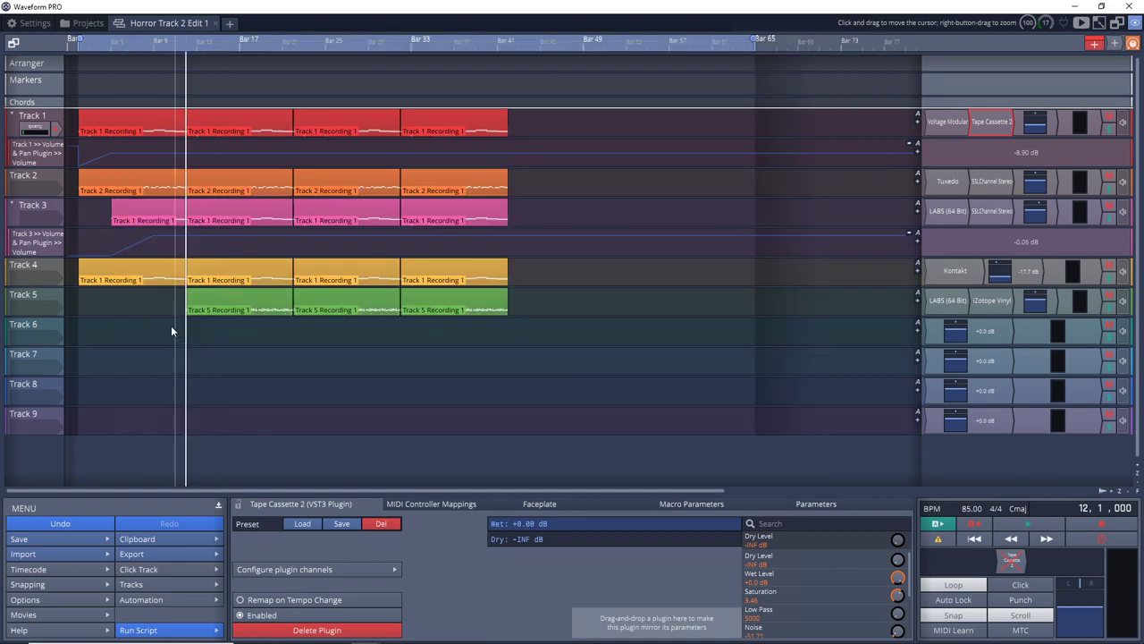
- Open LABS and iZotope Vinyl on Track 5 and play the soloed track from bar 12 with iZotope Vinyl disabled
{"action": "double_click", "coordinate": [946, 306]}
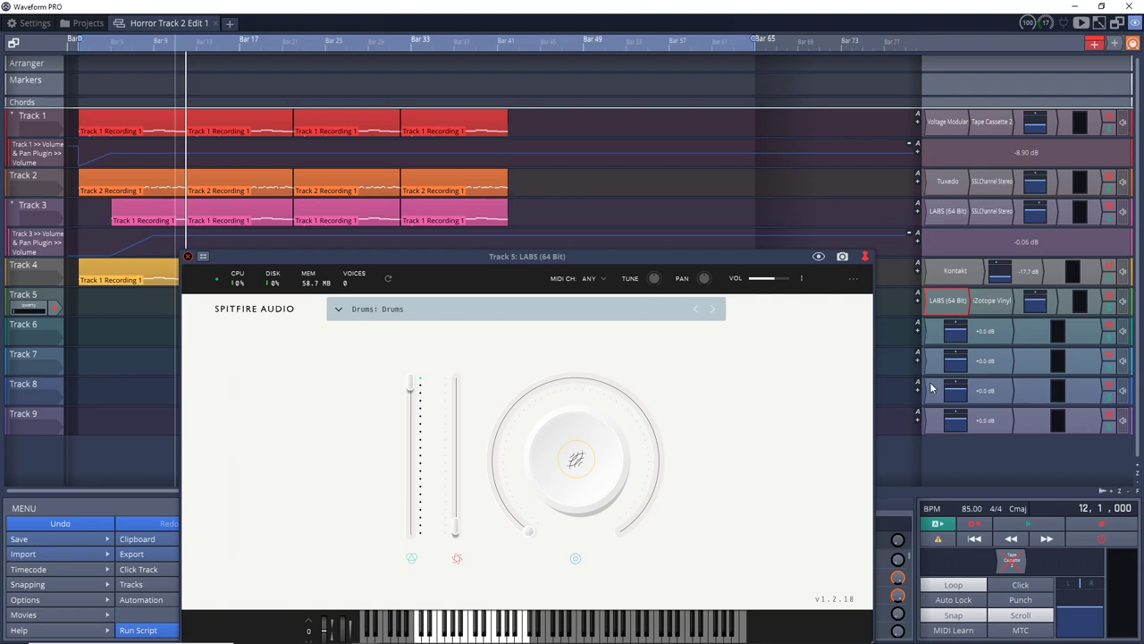
{"action": "double_click", "coordinate": [992, 300]}
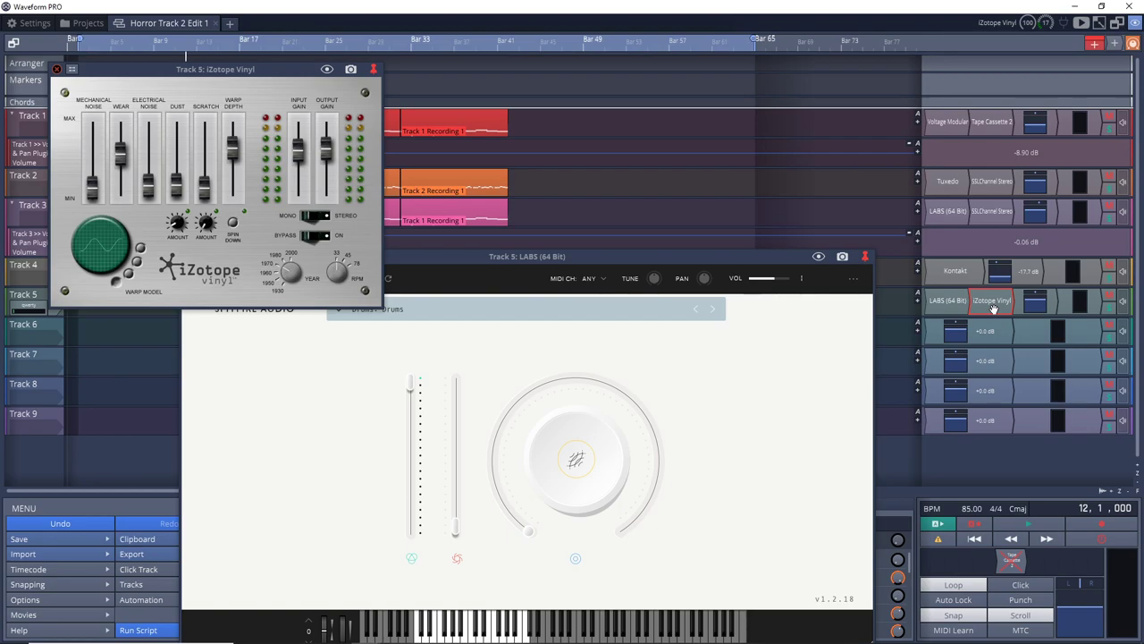
{"action": "right_click", "coordinate": [992, 305]}
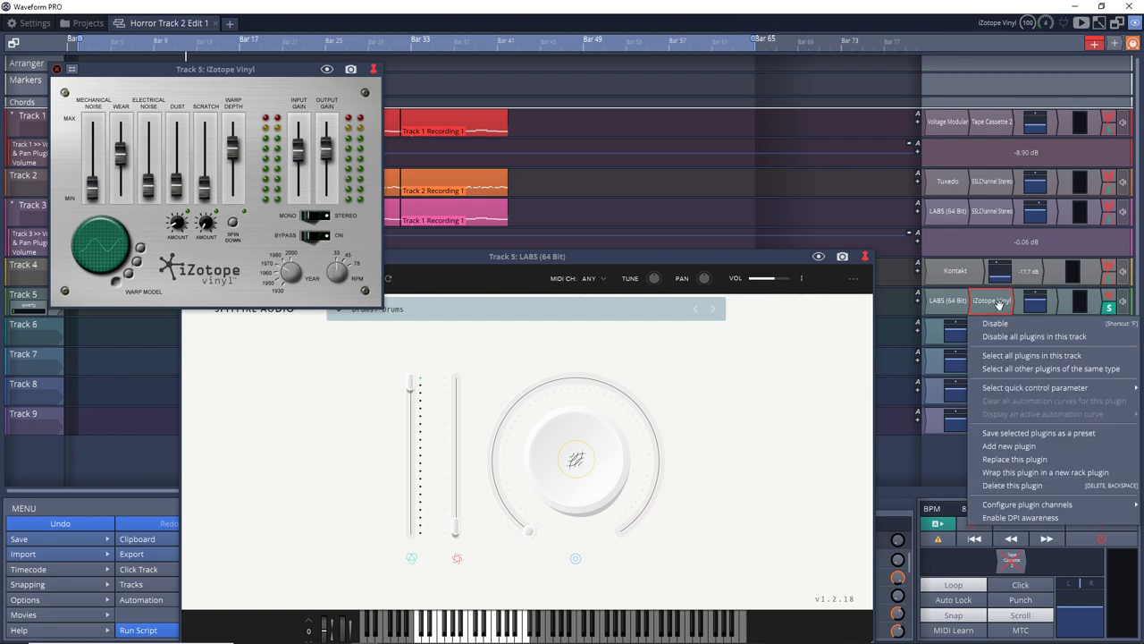
{"action": "left_click", "coordinate": [1016, 331]}
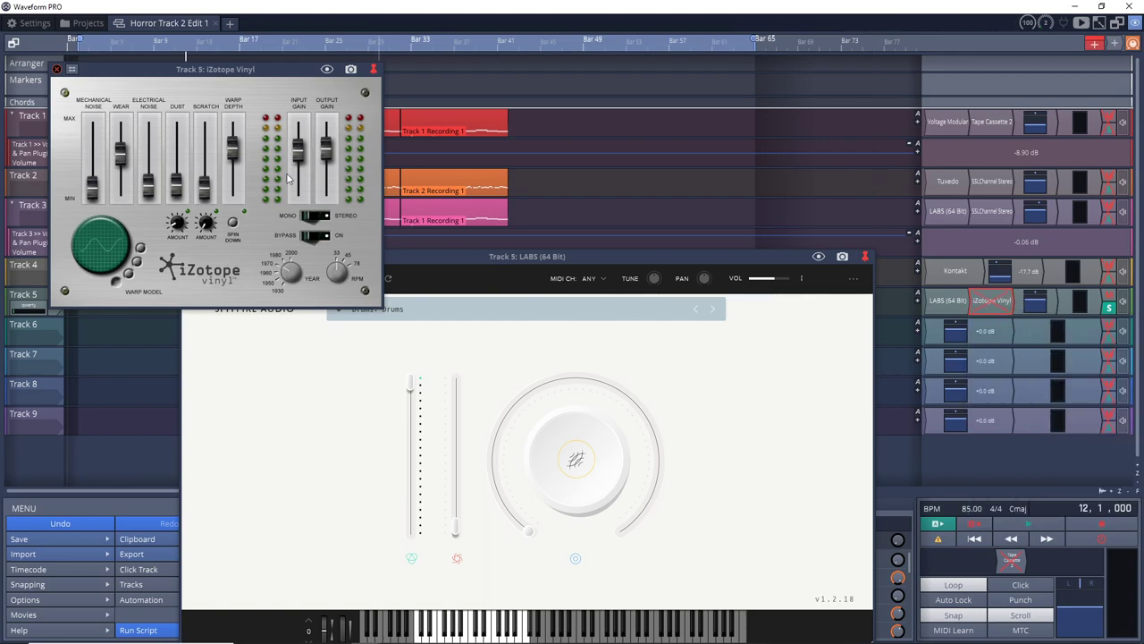
{"action": "key", "text": "space"}
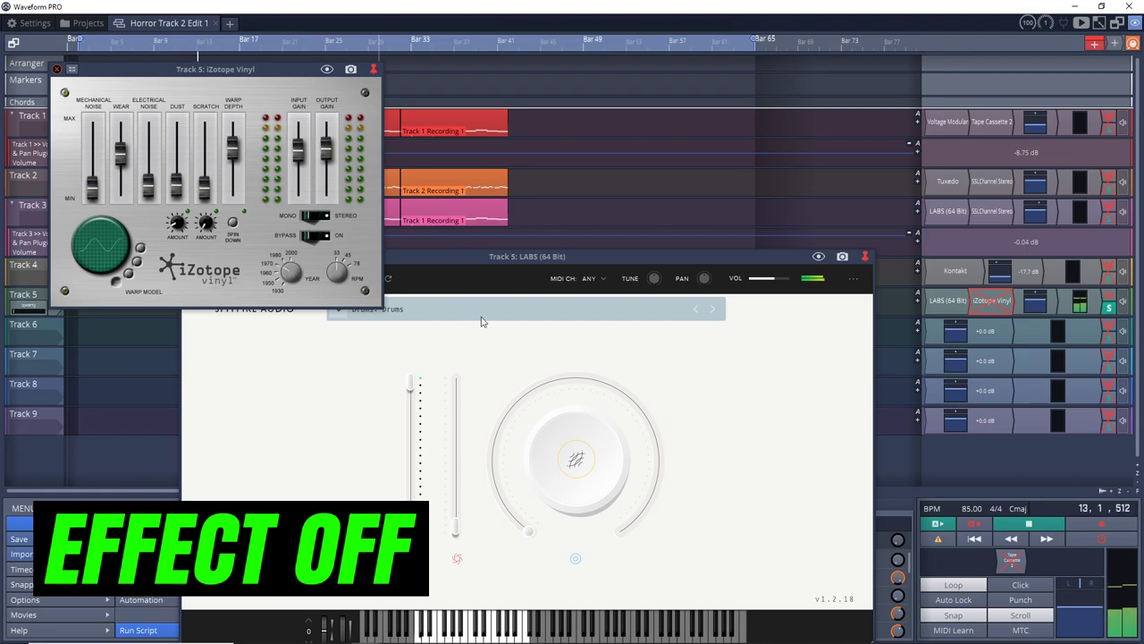
- Re-enable iZotope Vinyl during playback, listen to Track 5 with the effect, and stop playback and clear the solo
{"action": "right_click", "coordinate": [995, 303]}
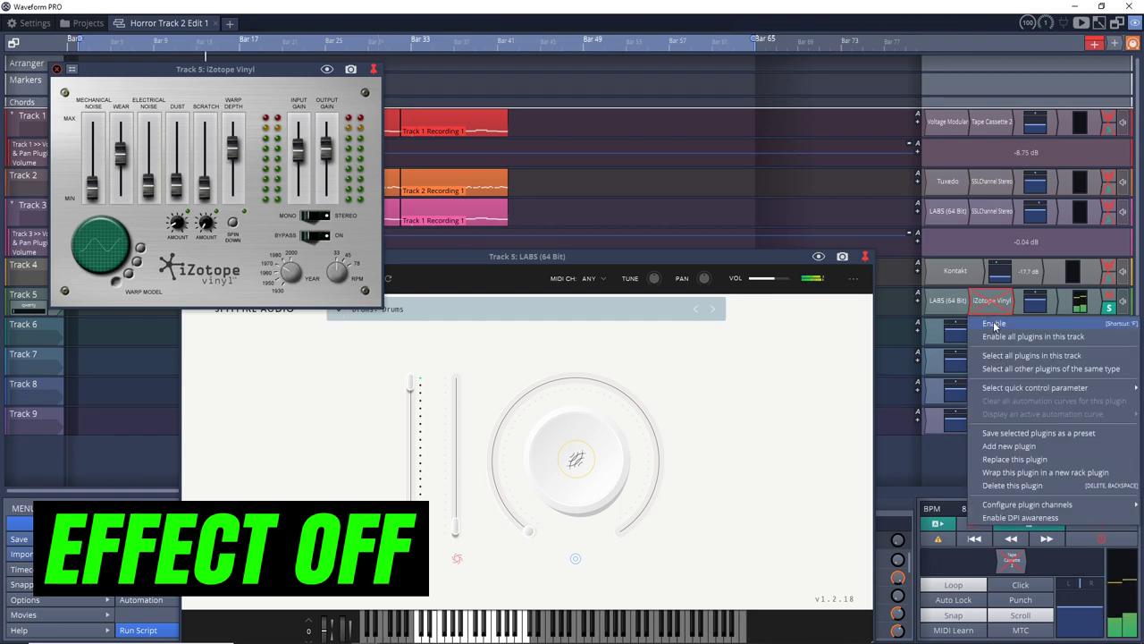
{"action": "left_click", "coordinate": [993, 322]}
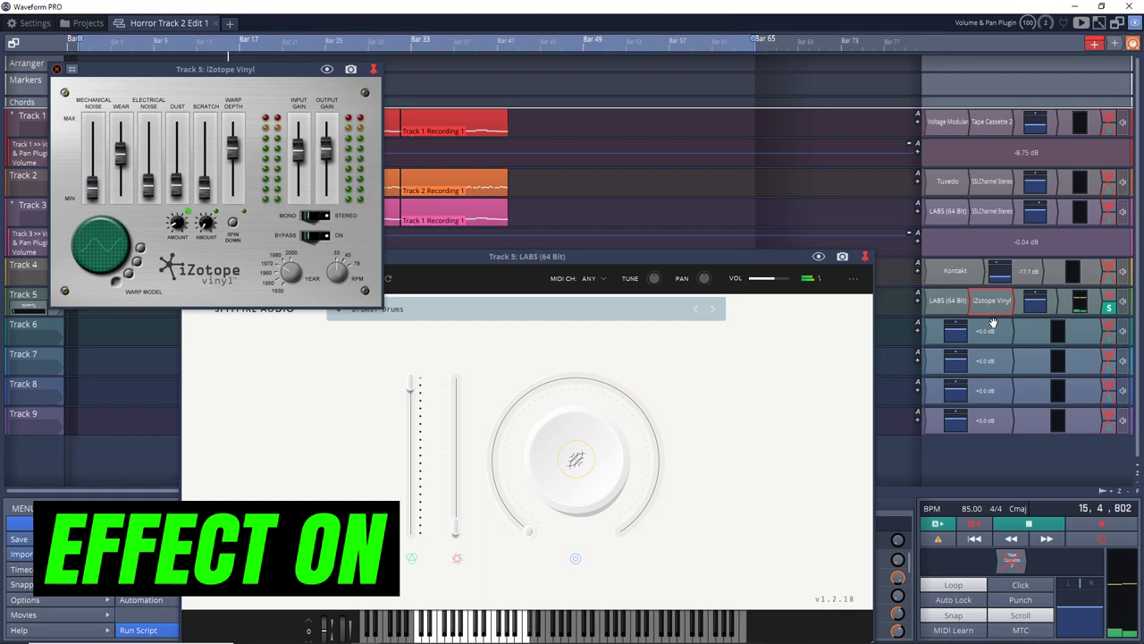
{"action": "key", "text": "space"}
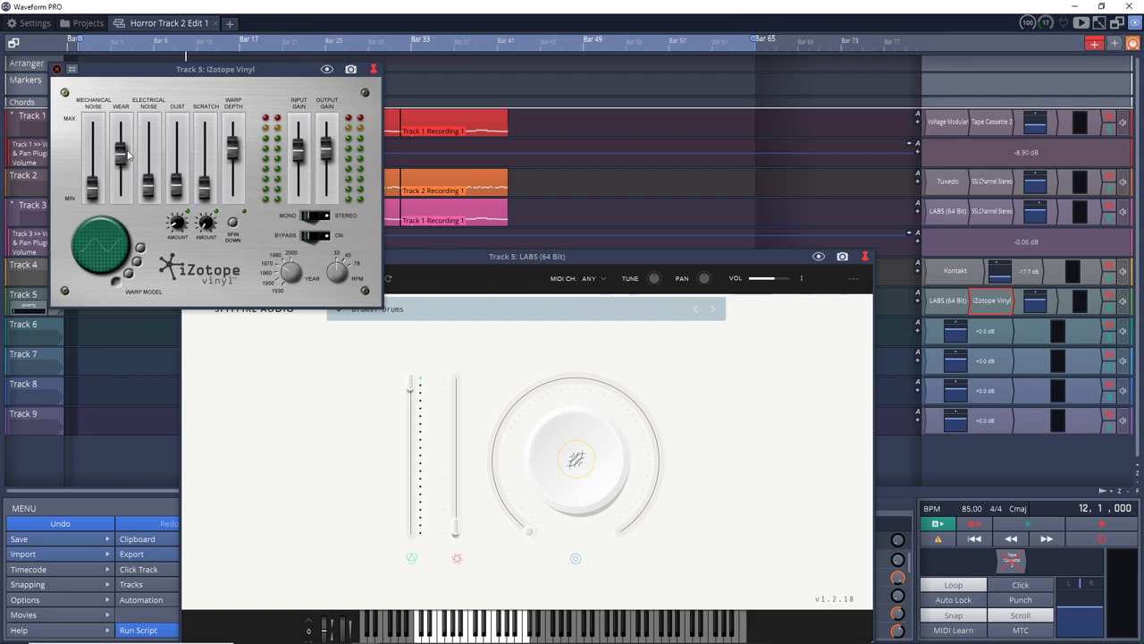
- Enable Tape Cassette 2 on the master output, keep only its window open and play the arrangement from bar 12
{"action": "right_click", "coordinate": [1013, 565]}
{"action": "key", "text": "Escape"}
{"action": "double_click", "coordinate": [1013, 560]}
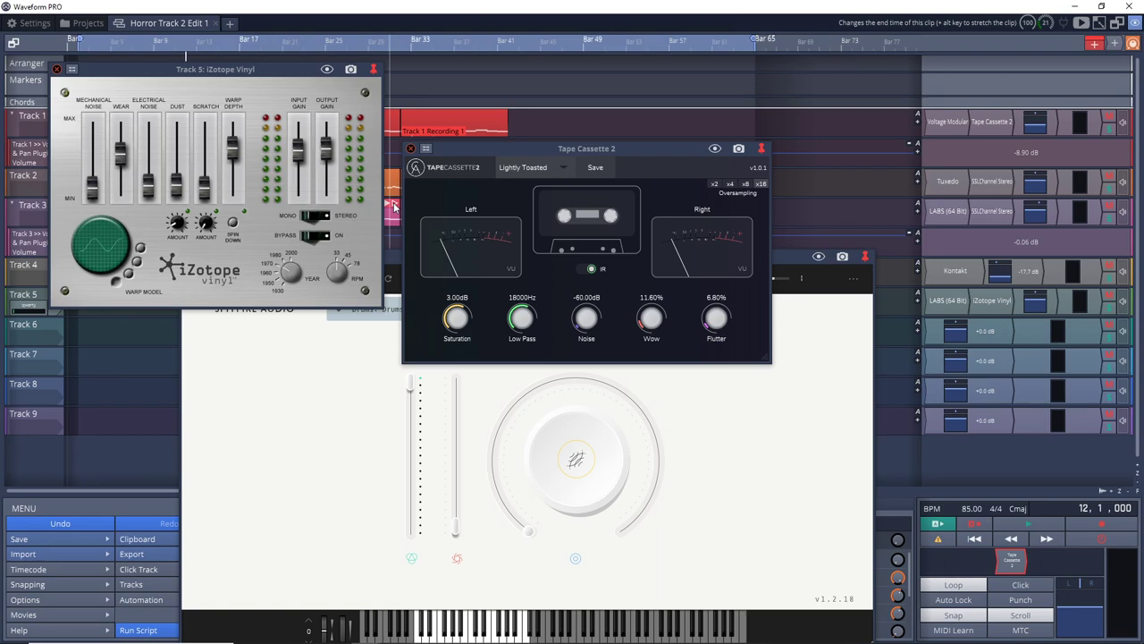
{"action": "left_click", "coordinate": [198, 364]}
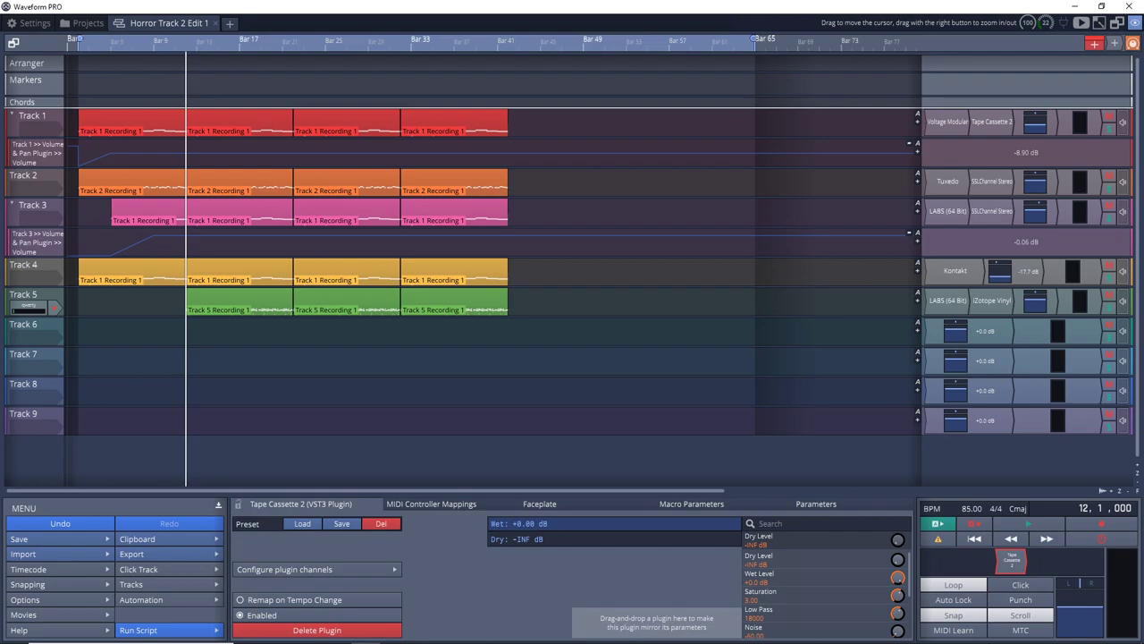
{"action": "double_click", "coordinate": [1010, 561]}
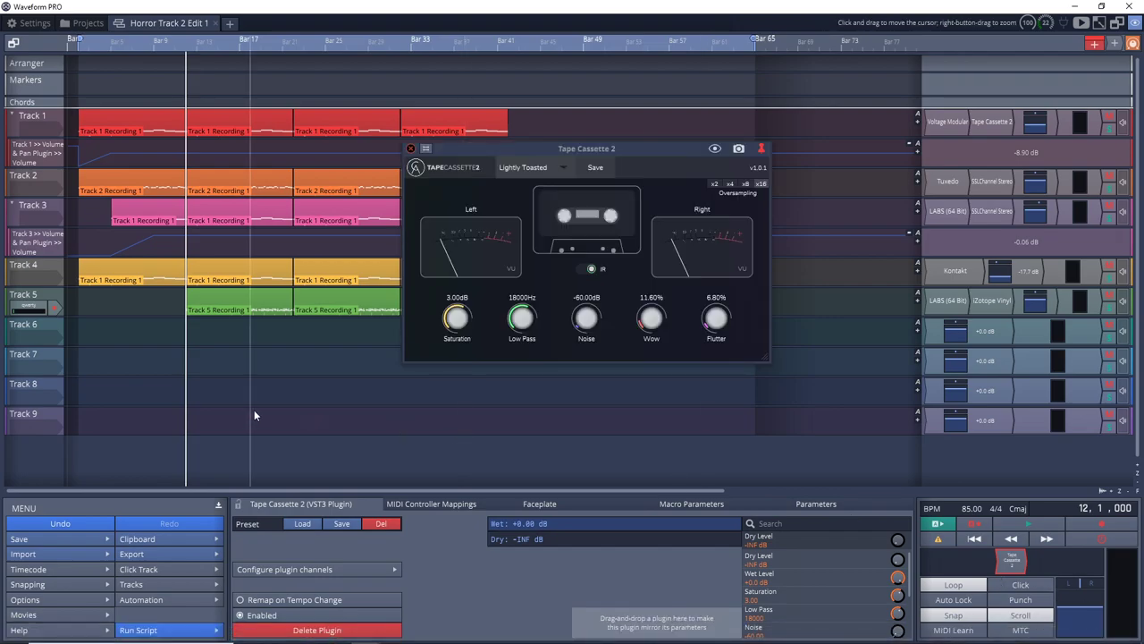
{"action": "key", "text": "space"}
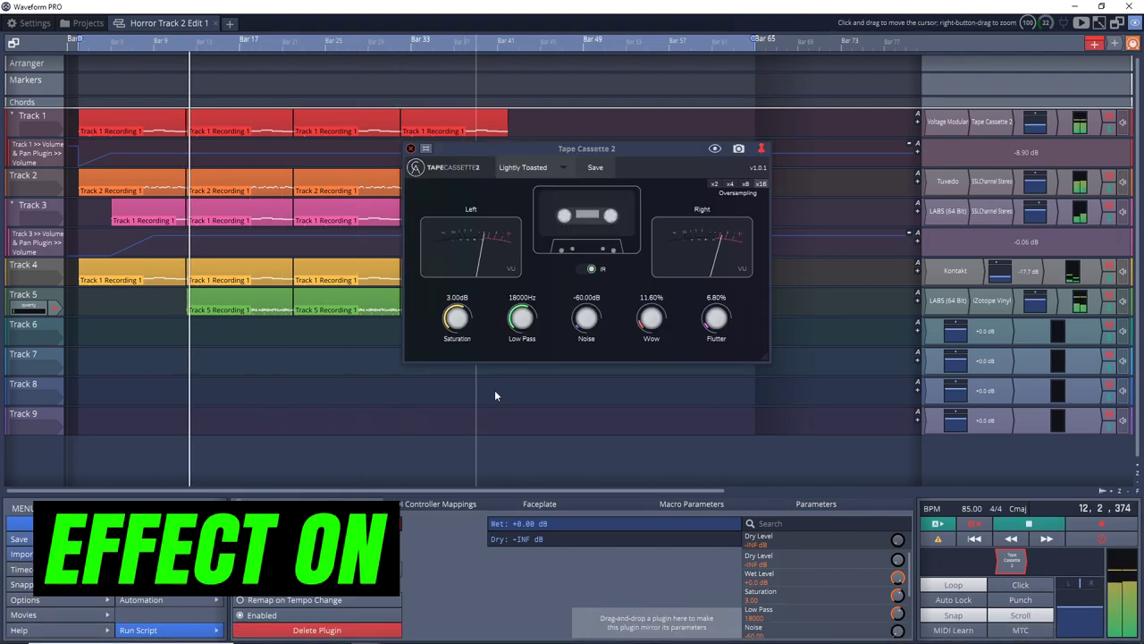
- Compare the playing arrangement with Tape Cassette 2 on the master output disabled and re-enabled twice, leave it enabled and stop playback
{"action": "right_click", "coordinate": [1012, 563]}
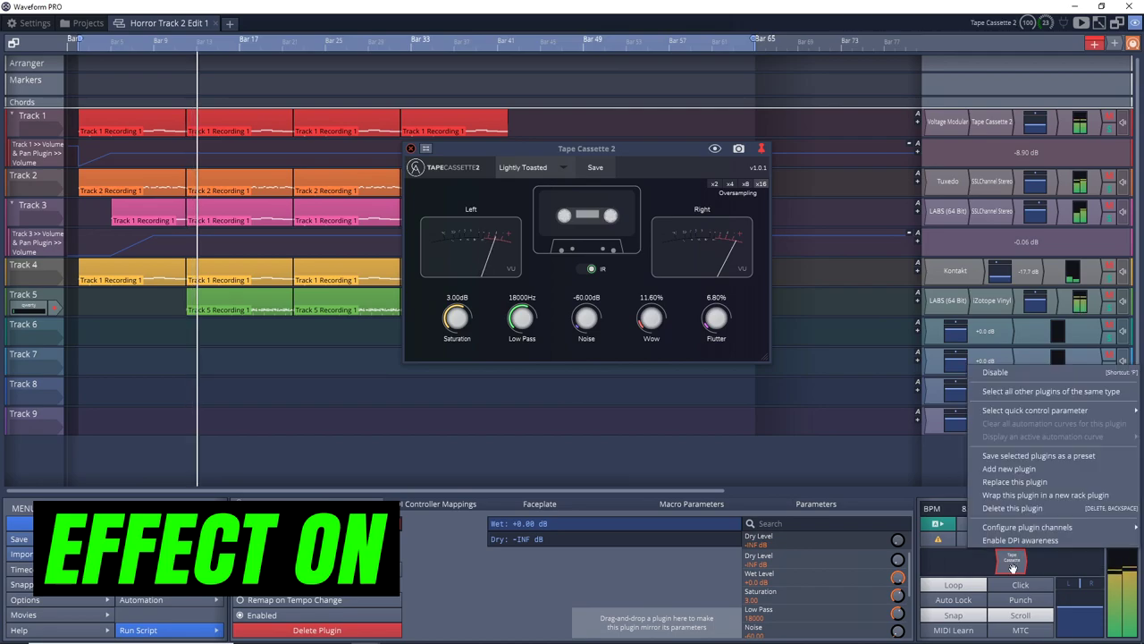
{"action": "left_click", "coordinate": [1005, 375]}
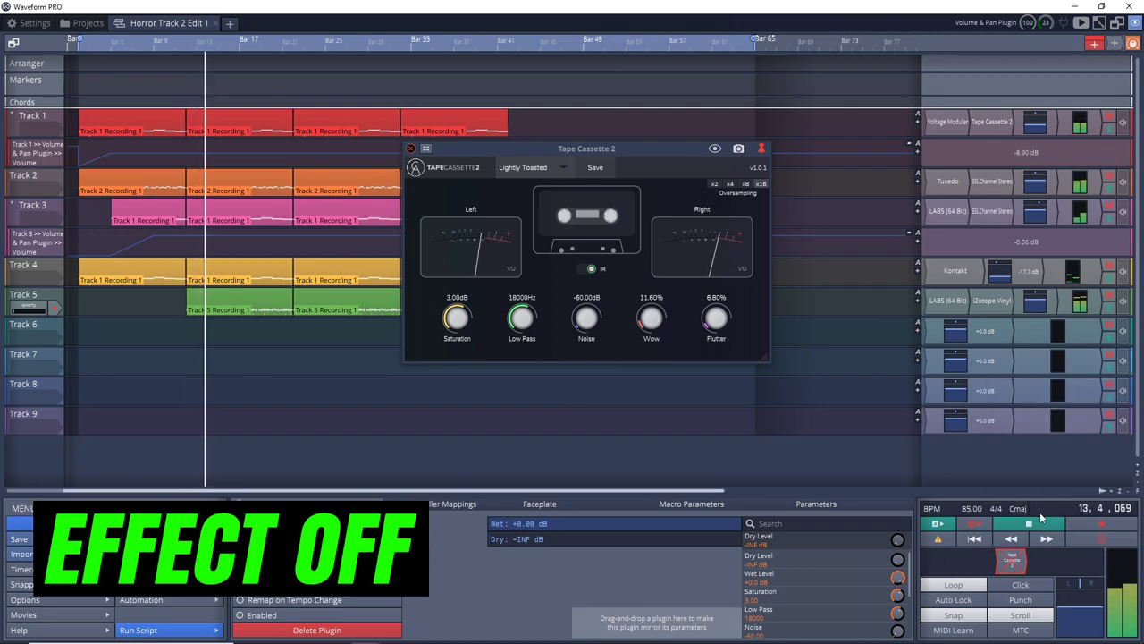
{"action": "right_click", "coordinate": [1012, 561]}
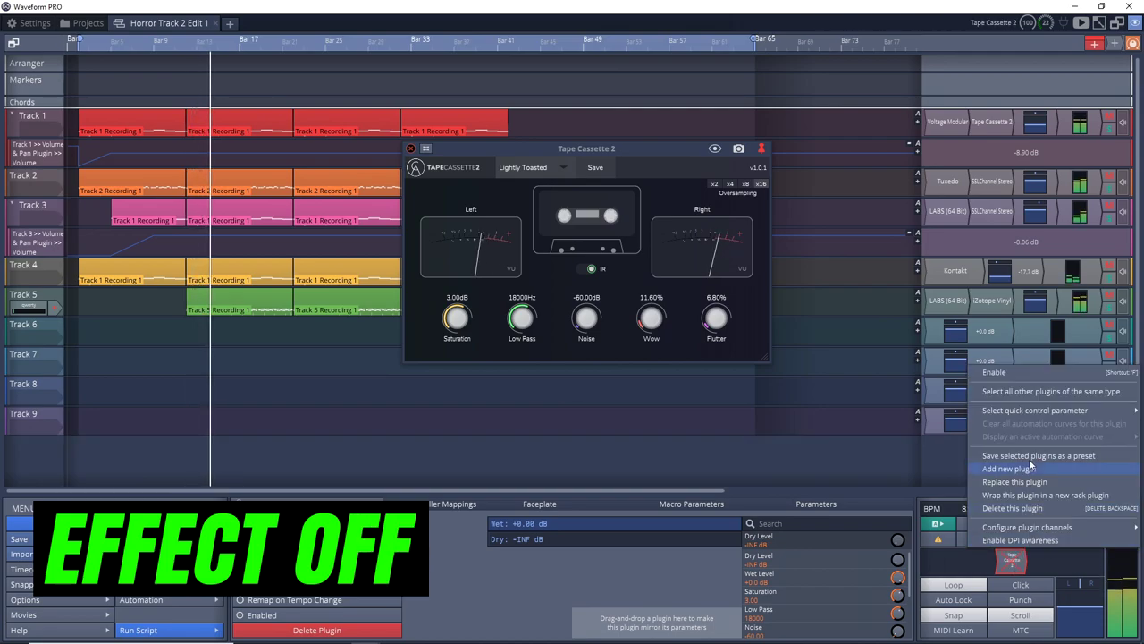
{"action": "left_click", "coordinate": [1009, 373]}
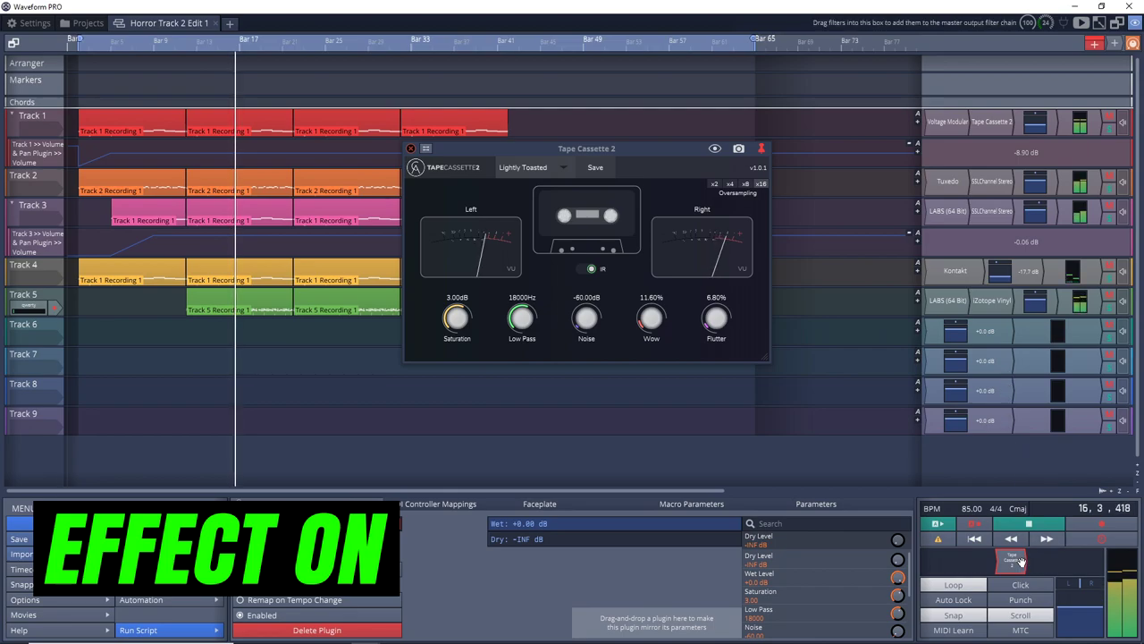
{"action": "right_click", "coordinate": [1012, 560]}
{"action": "left_click", "coordinate": [1002, 373]}
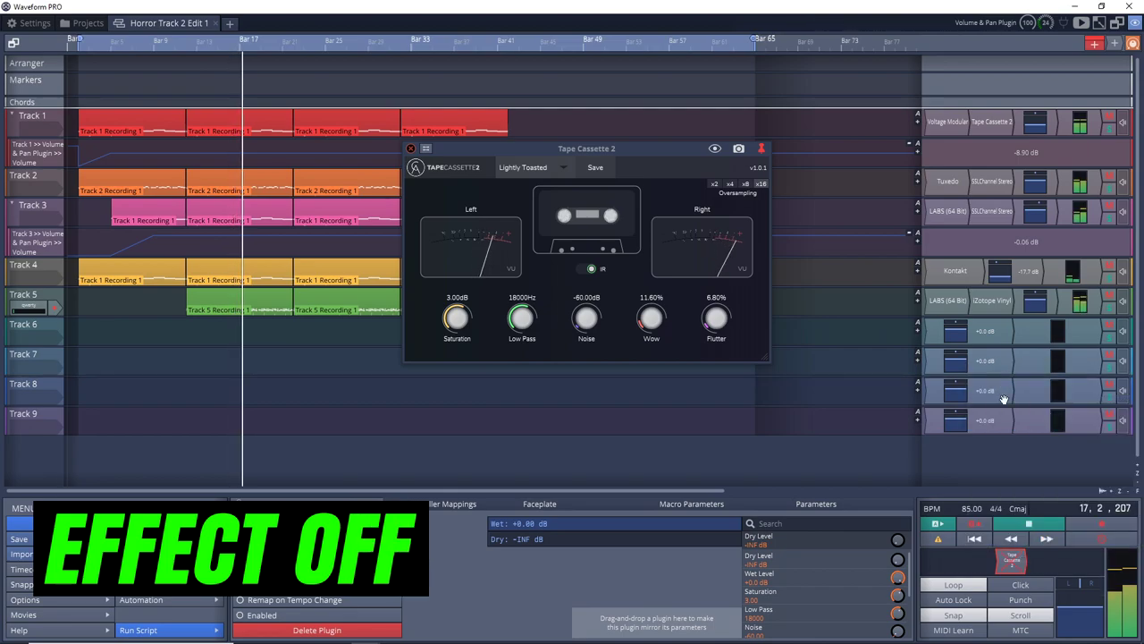
{"action": "right_click", "coordinate": [1012, 560]}
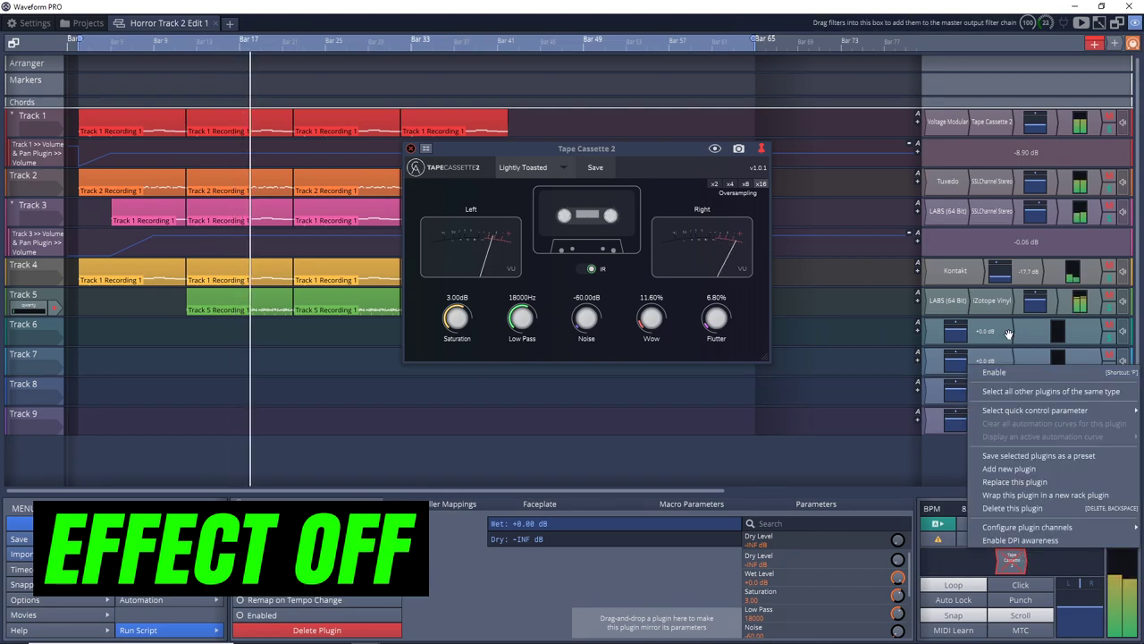
{"action": "left_click", "coordinate": [996, 372]}
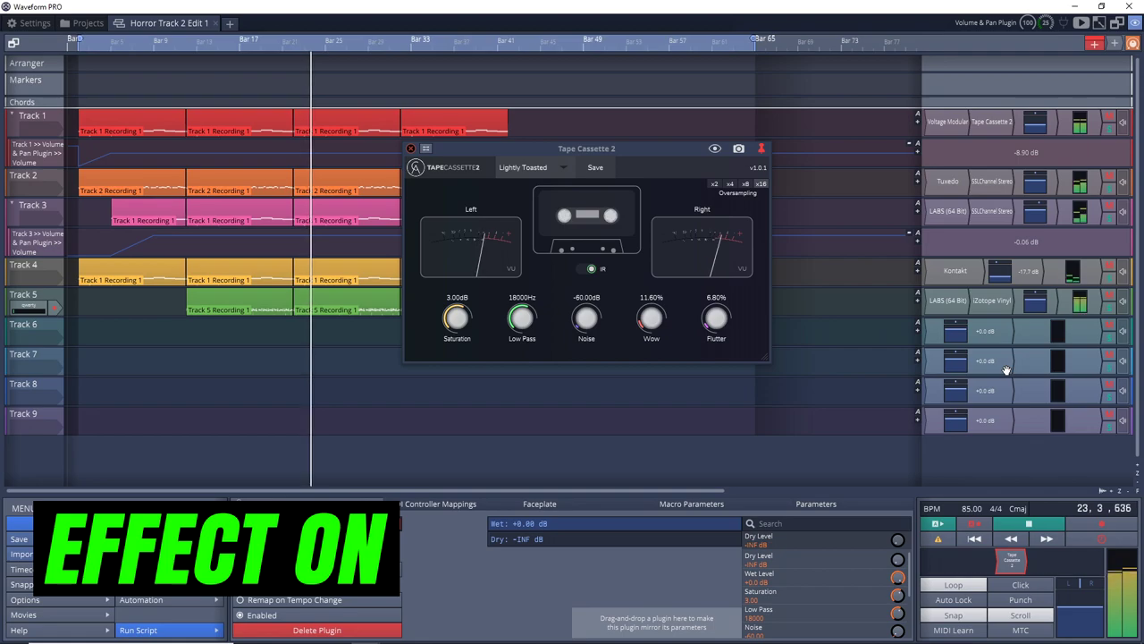
{"action": "key", "text": "space"}
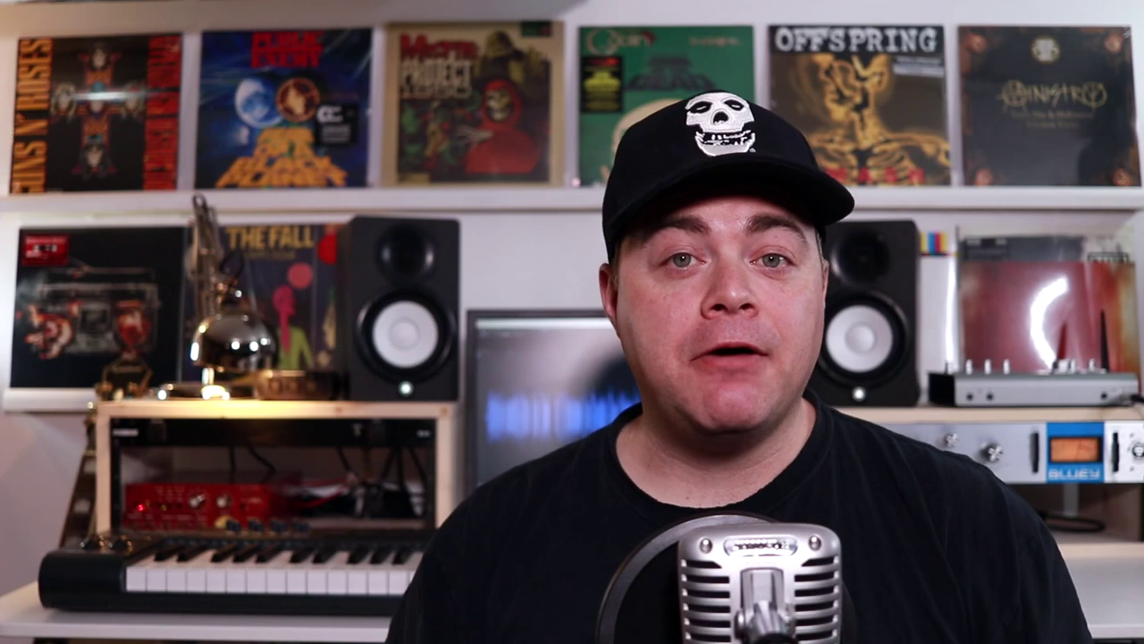